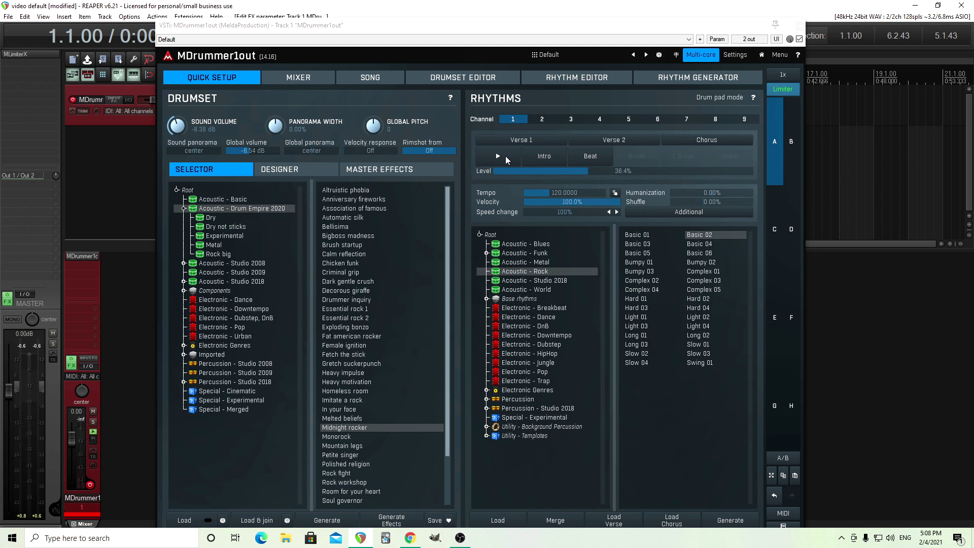
Preview a rhythm, then go to the Rhythm Editor and pick an empty Beat loop
{"action": "left_click", "coordinate": [506, 160]}
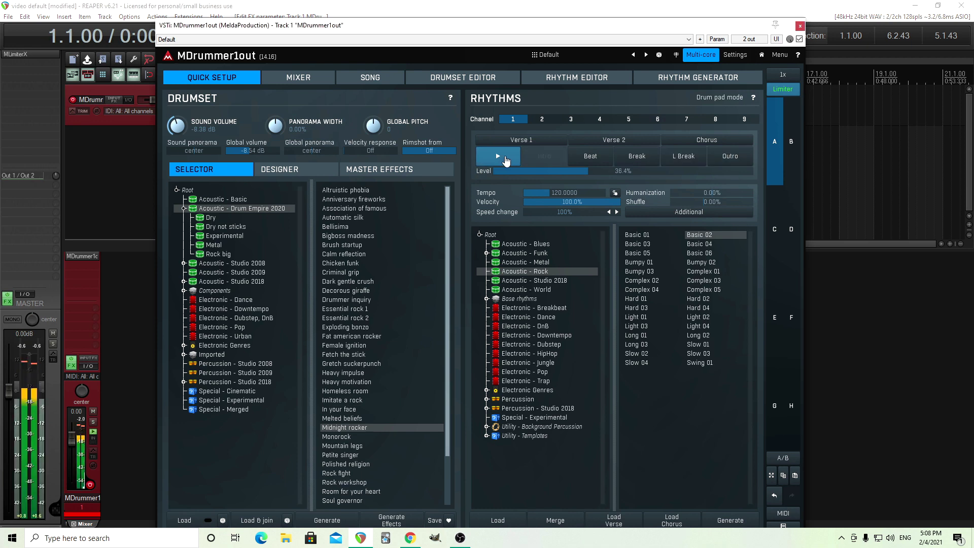
{"action": "left_click", "coordinate": [496, 158]}
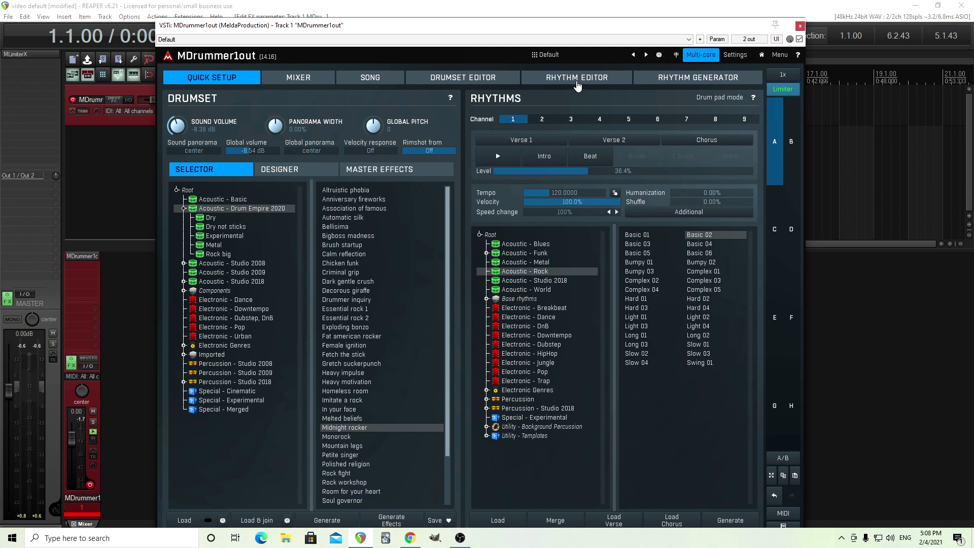
{"action": "left_click", "coordinate": [577, 82]}
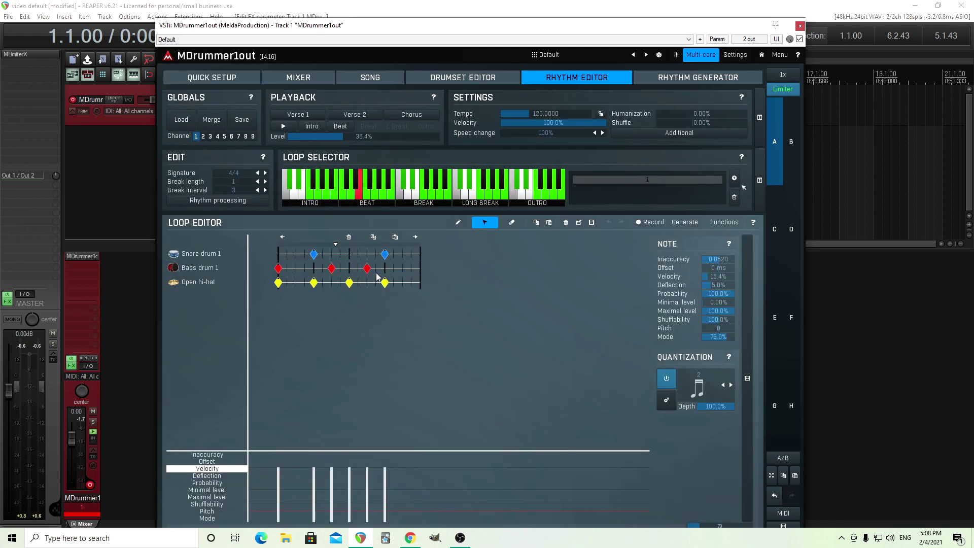
{"action": "left_click", "coordinate": [370, 188]}
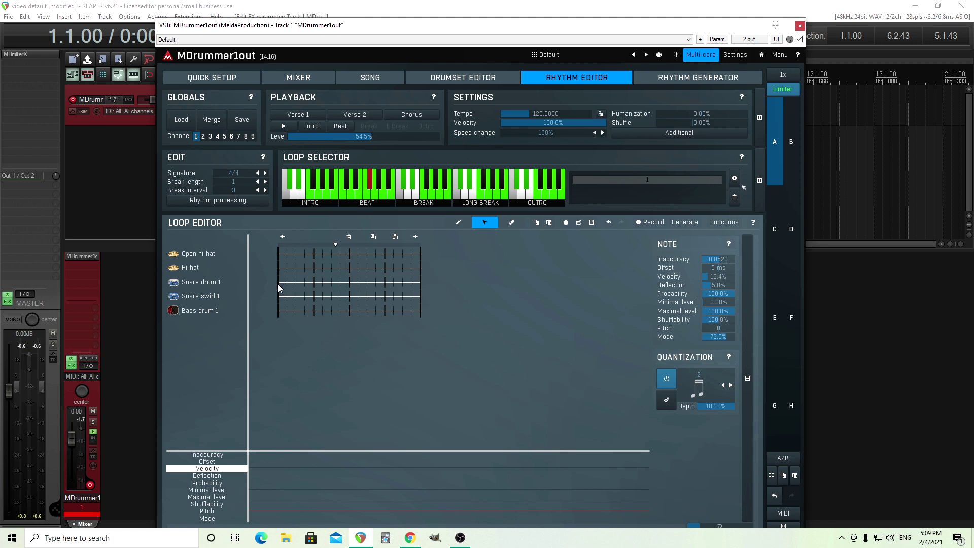
Draw three test snare notes at 78.7% velocity with the pencil and audition the loop
{"action": "key", "text": "p"}
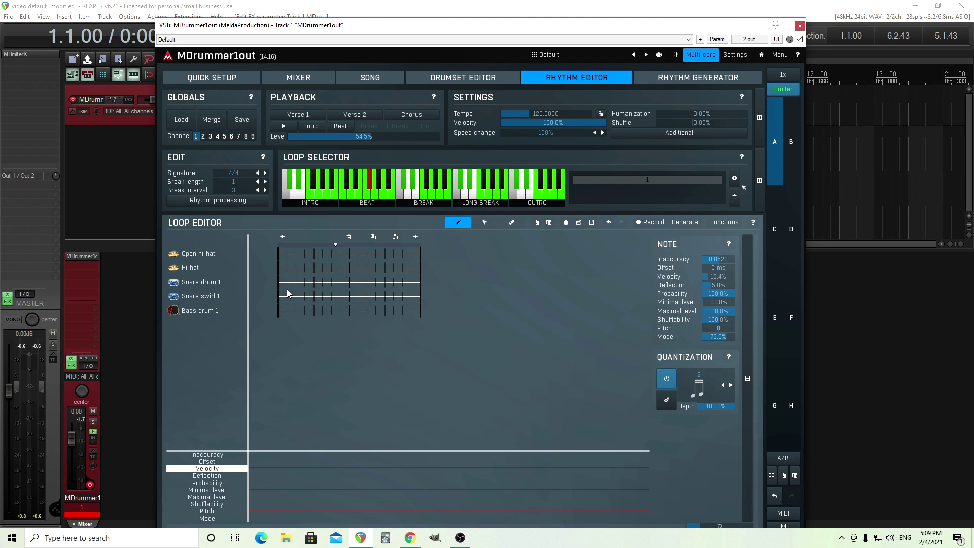
{"action": "left_click", "coordinate": [278, 282]}
{"action": "left_click_drag", "start_coordinate": [724, 274], "coordinate": [725, 243]}
{"action": "mouse_move", "coordinate": [279, 283]}
{"action": "left_mouse_down"}
{"action": "mouse_move", "coordinate": [299, 287]}
{"action": "mouse_move", "coordinate": [283, 287]}
{"action": "left_mouse_up"}
{"action": "left_click", "coordinate": [281, 129]}
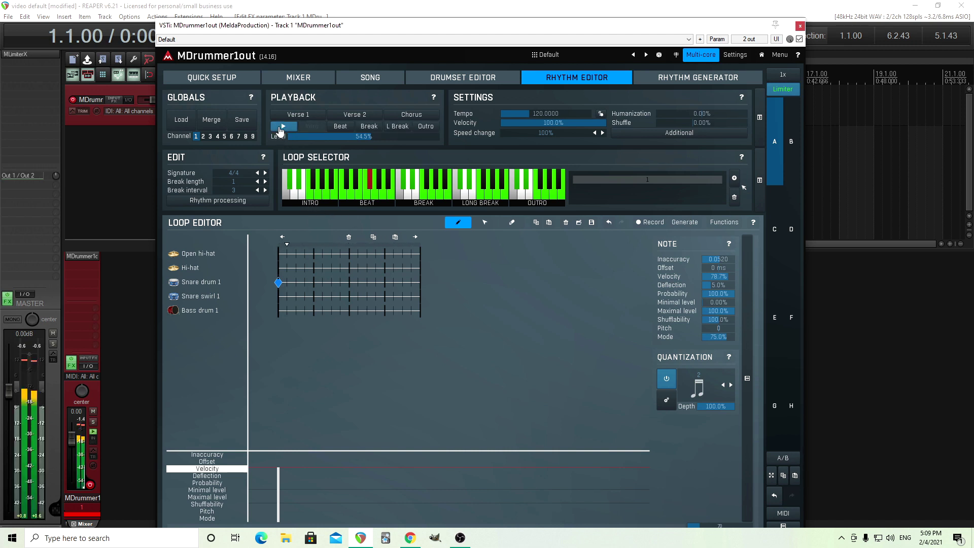
{"action": "left_click", "coordinate": [280, 129]}
Replace the first snare note with a Snare swirl 1 note and audition the loop
{"action": "left_click", "coordinate": [277, 283]}
{"action": "left_click", "coordinate": [278, 297]}
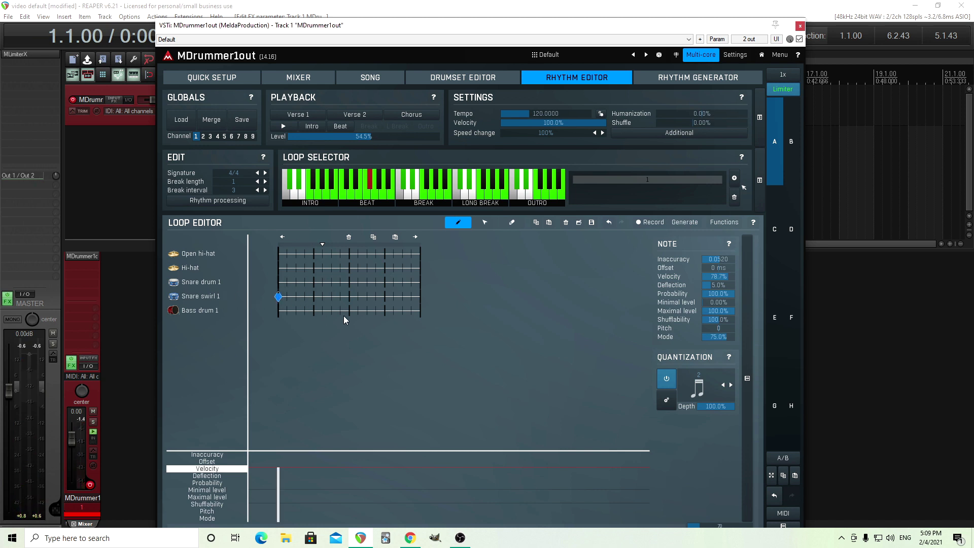
{"action": "left_click", "coordinate": [283, 127]}
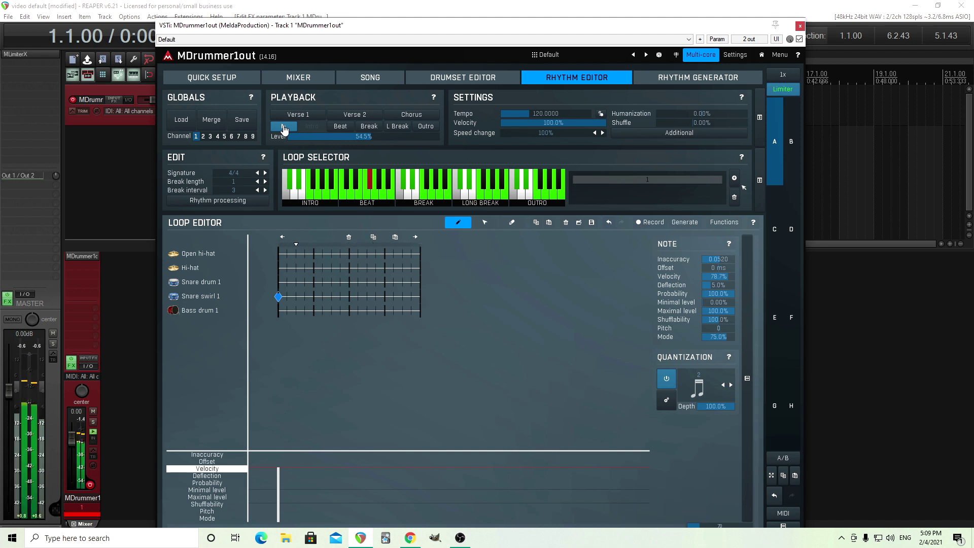
{"action": "left_click", "coordinate": [283, 127]}
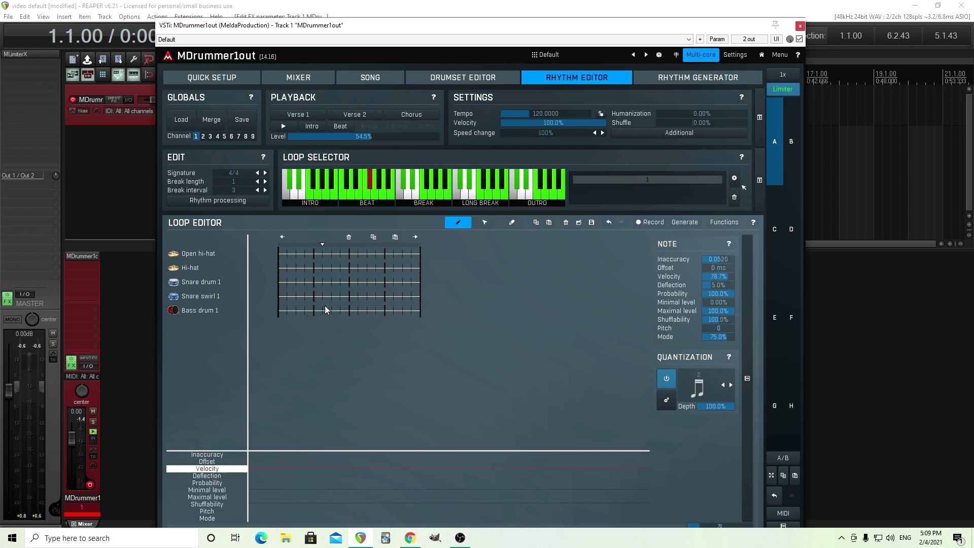
Set loop quantization to the 7-division note value and zoom the grid in horizontally
{"action": "left_click_drag", "start_coordinate": [356, 25], "coordinate": [356, 11]}
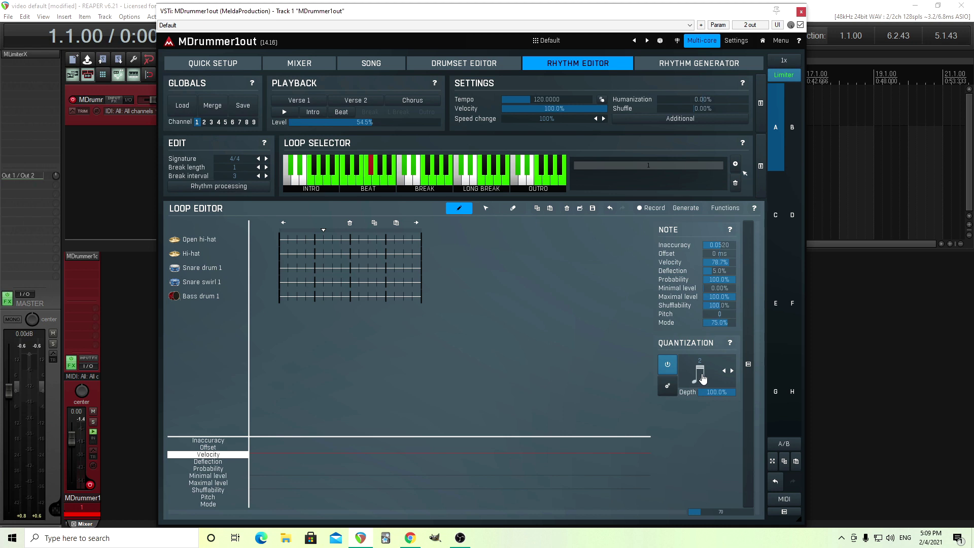
{"action": "left_click", "coordinate": [703, 379]}
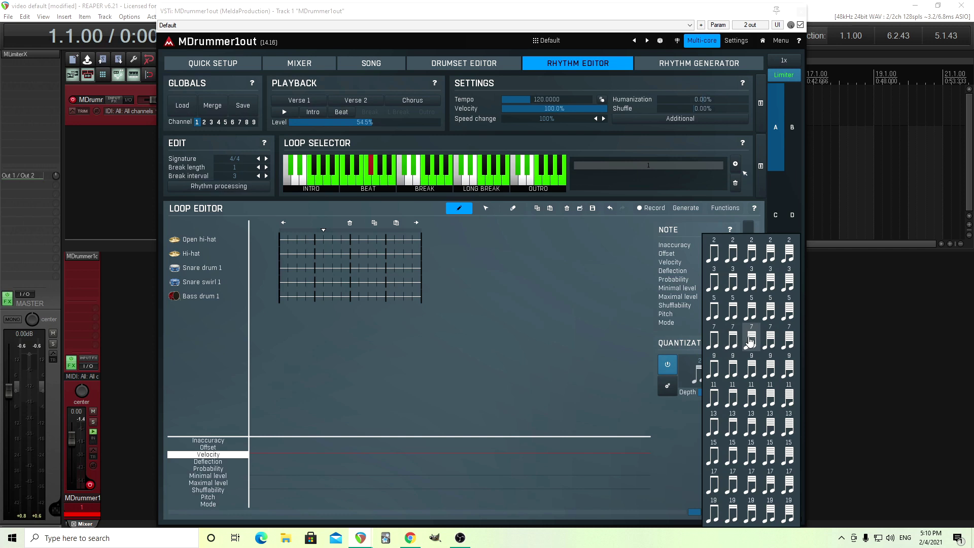
{"action": "left_click", "coordinate": [751, 341]}
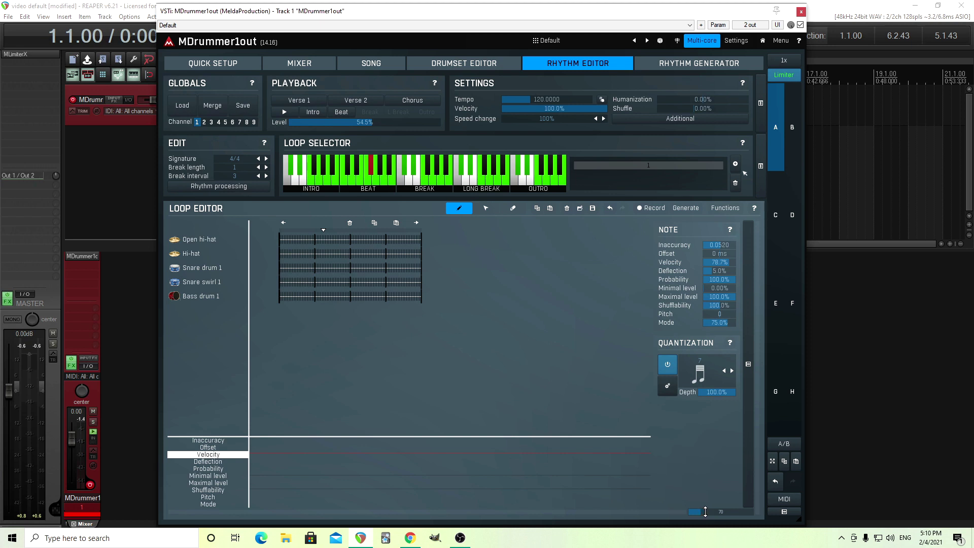
{"action": "left_click_drag", "start_coordinate": [705, 512], "coordinate": [706, 455]}
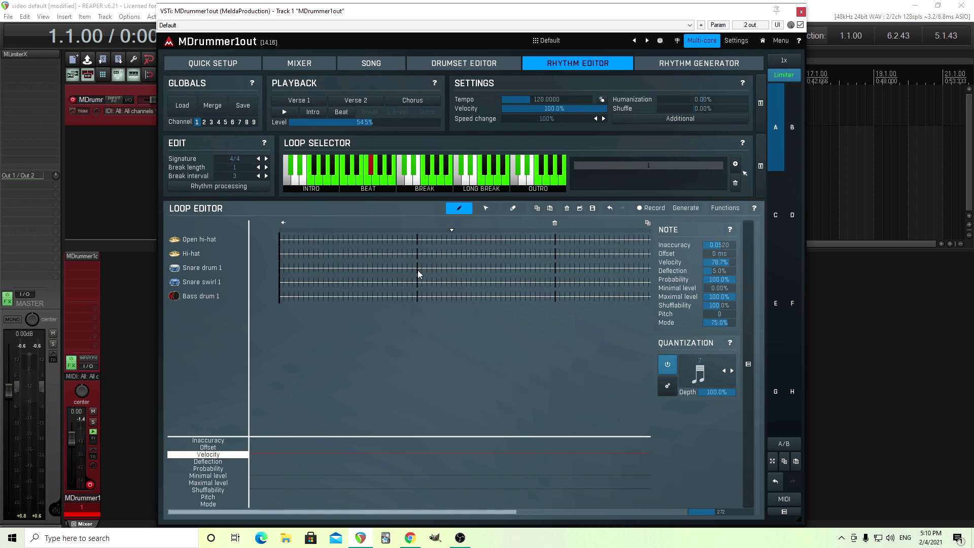
Paint a Snare drum 1 roll across one beat, deleting the five stray notes past it
{"action": "left_click_drag", "start_coordinate": [419, 273], "coordinate": [553, 272]}
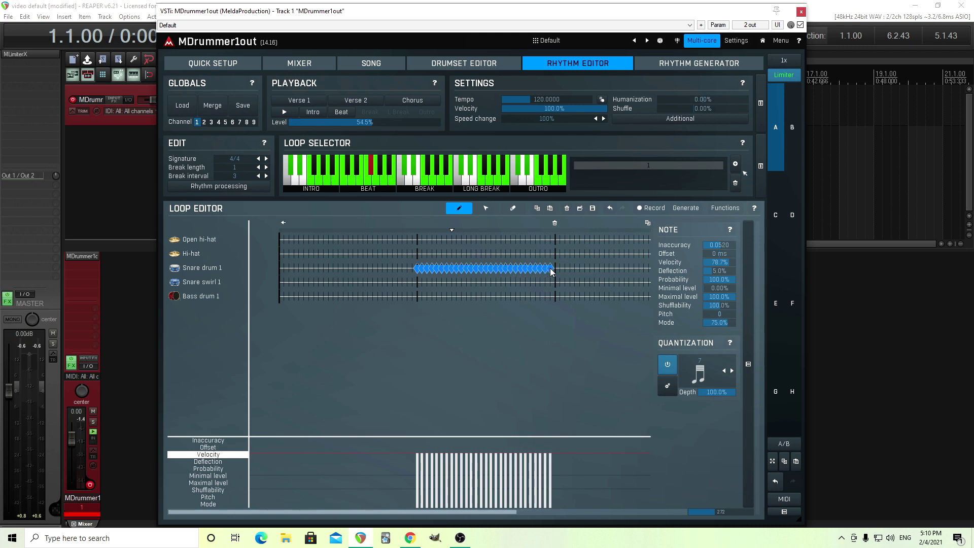
{"action": "left_click_drag", "start_coordinate": [722, 512], "coordinate": [703, 512]}
{"action": "left_click_drag", "start_coordinate": [358, 269], "coordinate": [381, 272]}
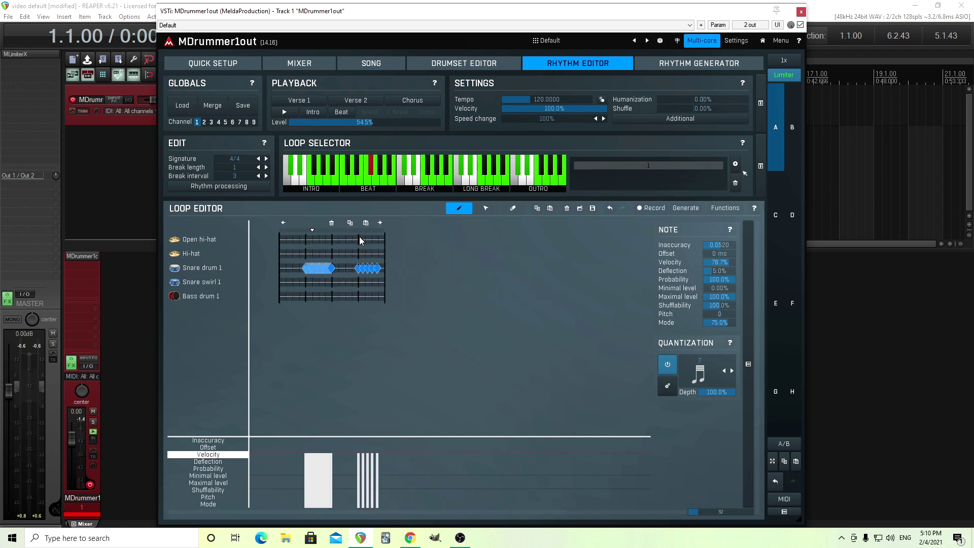
{"action": "scroll", "coordinate": [699, 512], "scroll_direction": "up", "scroll_amount": 5}
{"action": "scroll", "coordinate": [699, 512], "scroll_direction": "right", "scroll_amount": 5}
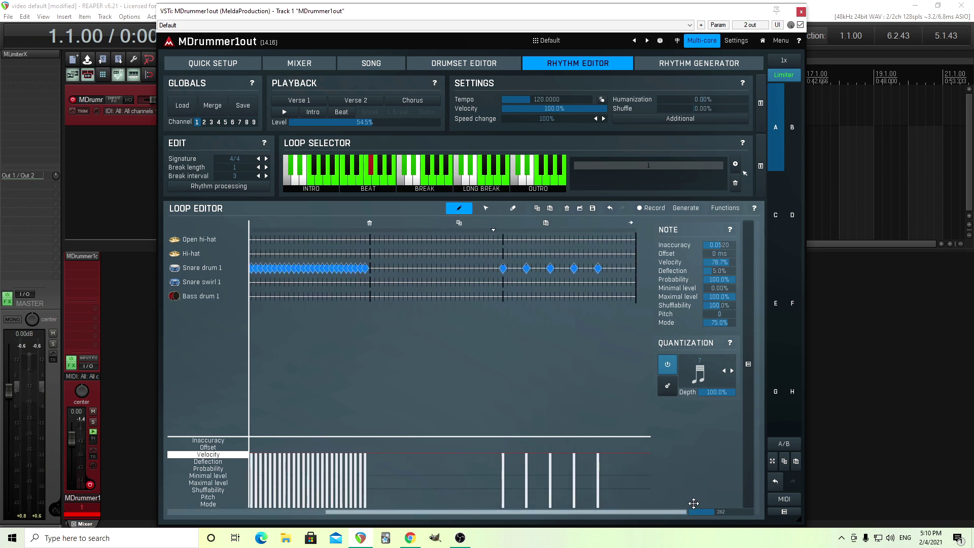
{"action": "left_click", "coordinate": [598, 268]}
{"action": "left_click", "coordinate": [574, 268]}
{"action": "left_click", "coordinate": [551, 268]}
{"action": "left_click", "coordinate": [527, 267]}
{"action": "left_click", "coordinate": [503, 268]}
{"action": "left_click_drag", "start_coordinate": [400, 512], "coordinate": [298, 511]}
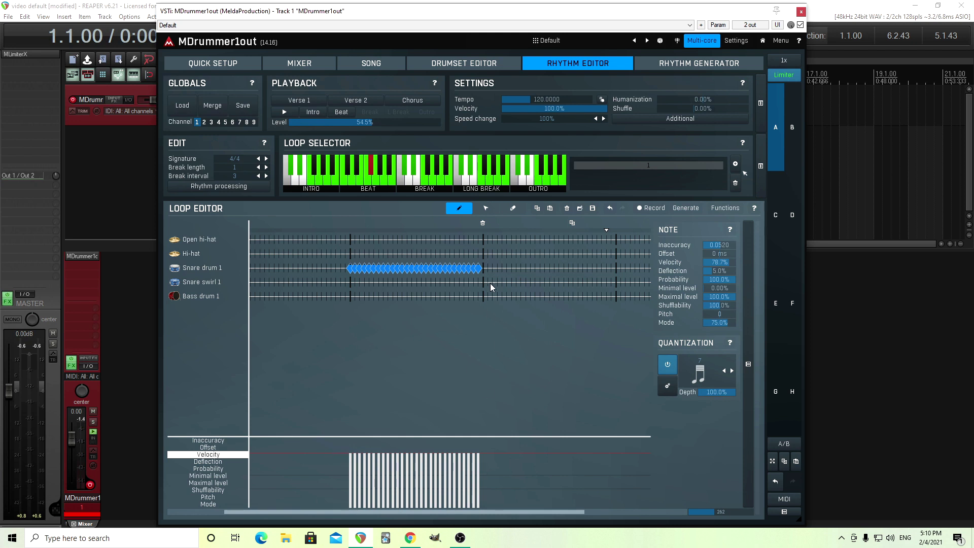
Give the selected snare roll notes velocity 43.1%, inaccuracy 0.0560 and deflection 9.8%
{"action": "left_click", "coordinate": [486, 211]}
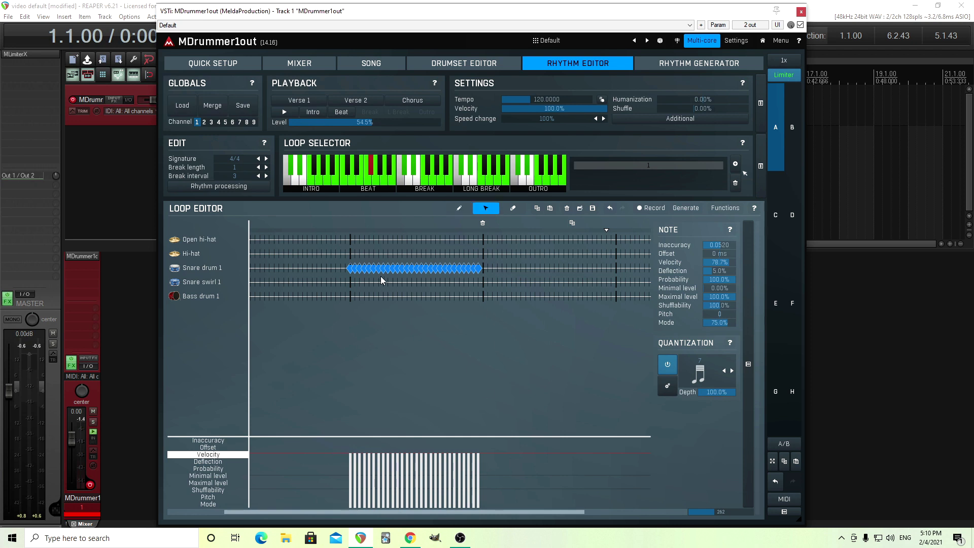
{"action": "left_click_drag", "start_coordinate": [342, 264], "coordinate": [514, 285]}
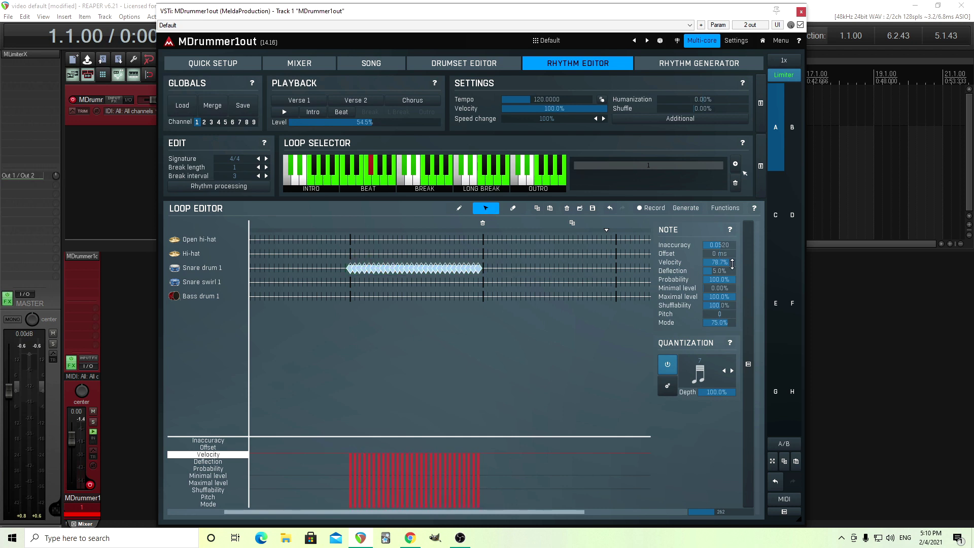
{"action": "left_click_drag", "start_coordinate": [732, 263], "coordinate": [733, 278]}
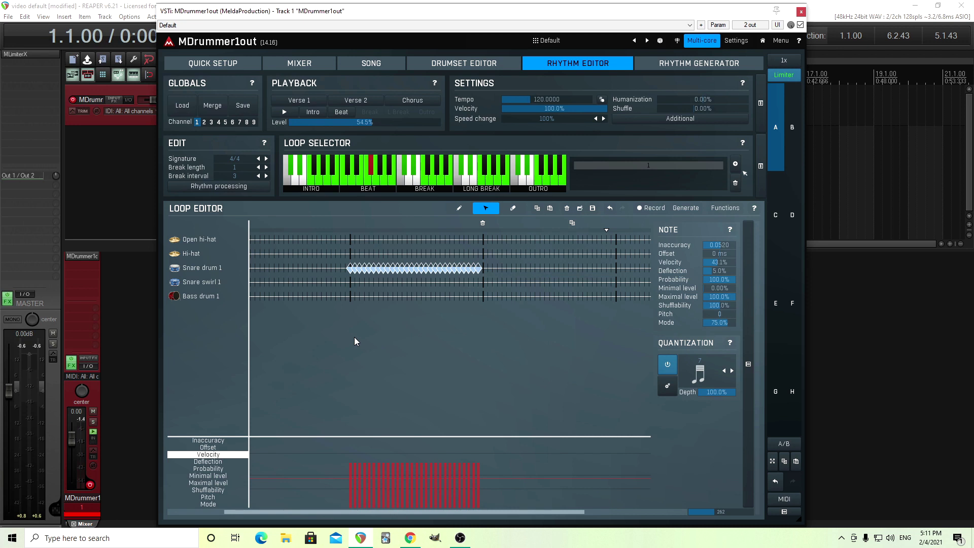
{"action": "double_click", "coordinate": [731, 245]}
{"action": "left_click_drag", "start_coordinate": [721, 245], "coordinate": [720, 239]}
{"action": "double_click", "coordinate": [725, 272]}
{"action": "left_click_drag", "start_coordinate": [723, 272], "coordinate": [723, 262]}
{"action": "left_click_drag", "start_coordinate": [425, 512], "coordinate": [418, 512]}
{"action": "scroll", "coordinate": [352, 228], "scroll_direction": "down", "scroll_amount": 3}
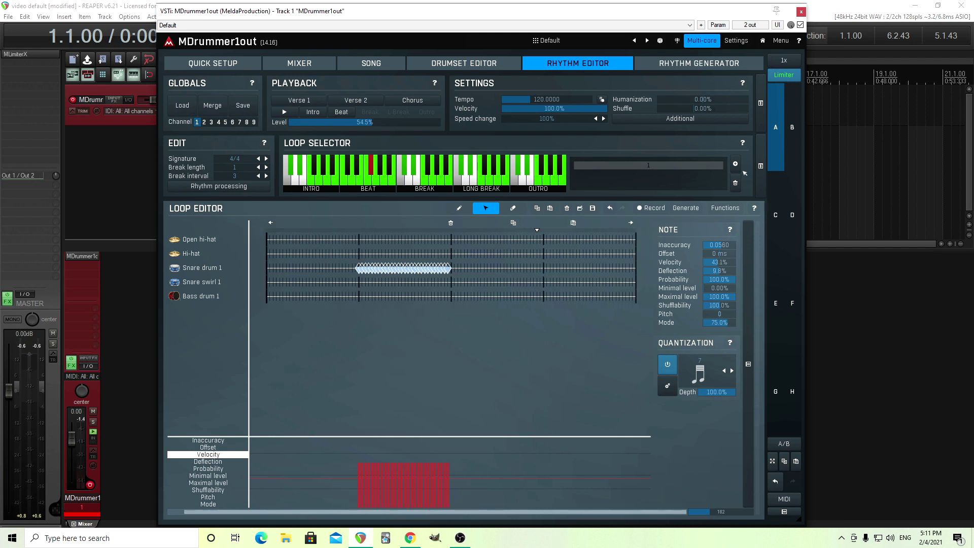
Change the roll's row from Snare drum 1 to Snare drum 2 and audition the loop
{"action": "left_click", "coordinate": [279, 113]}
{"action": "right_click", "coordinate": [207, 273]}
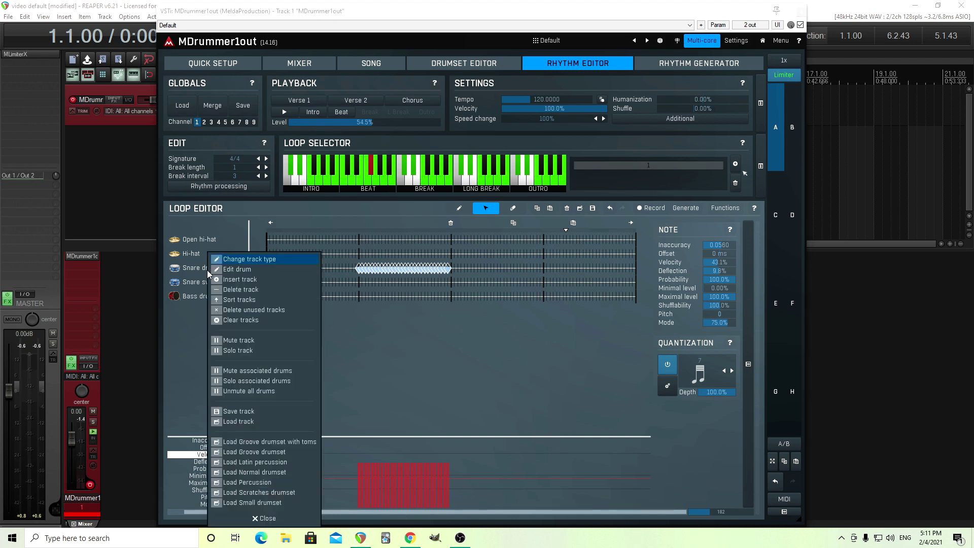
{"action": "left_click", "coordinate": [237, 259]}
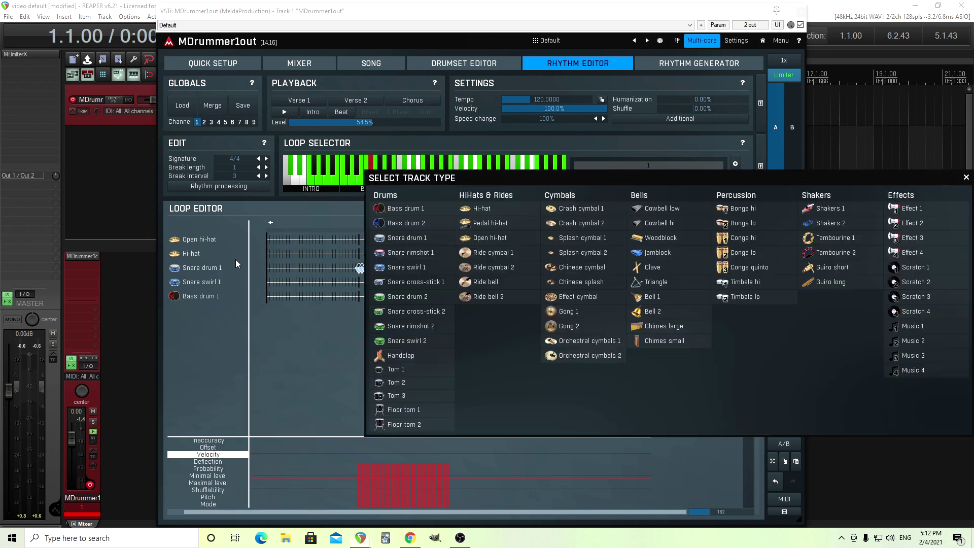
{"action": "left_click", "coordinate": [422, 296]}
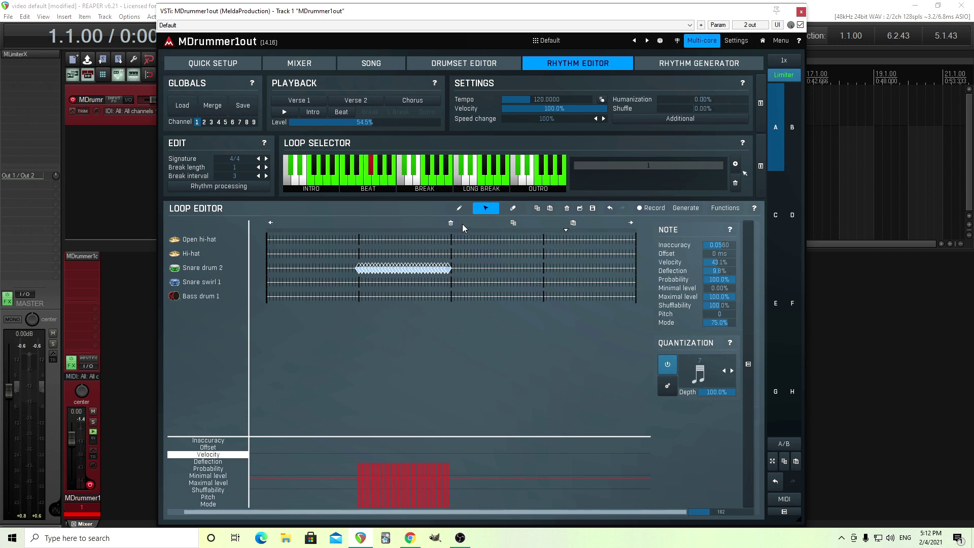
{"action": "left_click", "coordinate": [288, 112]}
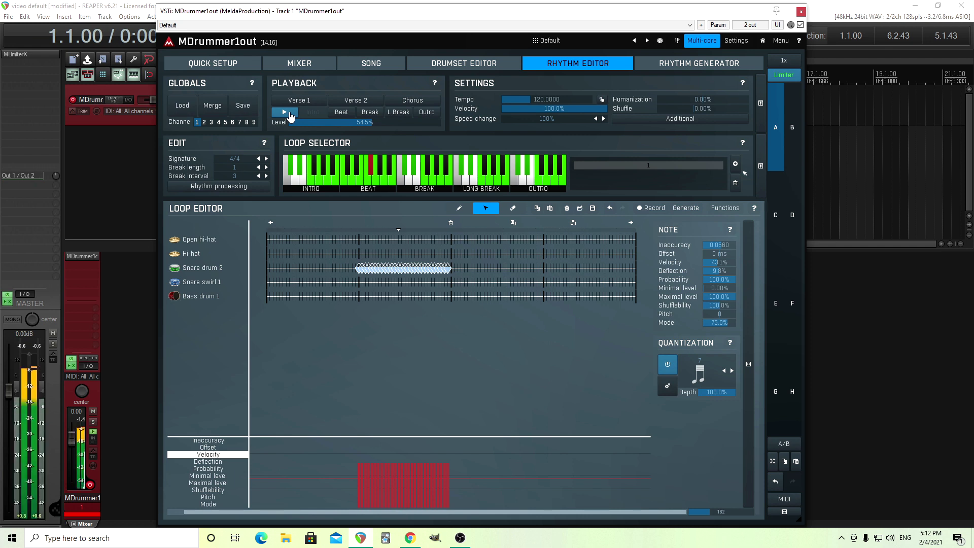
{"action": "left_click", "coordinate": [291, 117]}
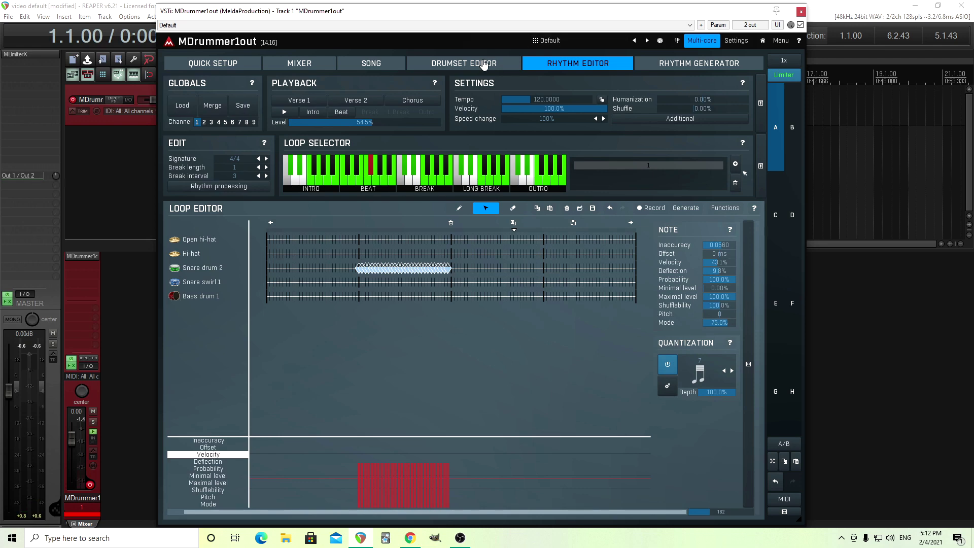
Open the Drumset Editor and select Snare drum 2 in the Drum List
{"action": "left_click", "coordinate": [464, 62]}
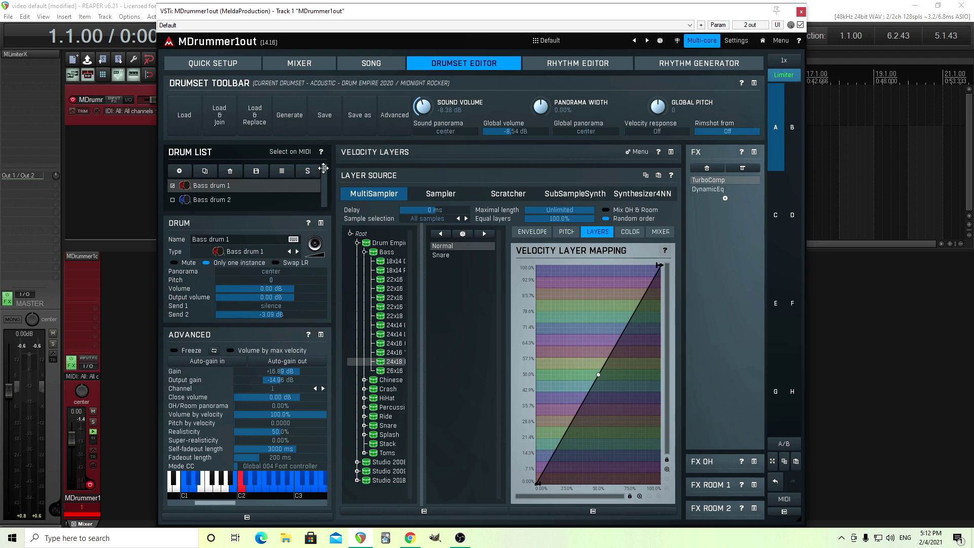
{"action": "scroll", "coordinate": [239, 201], "scroll_direction": "down", "scroll_amount": 5}
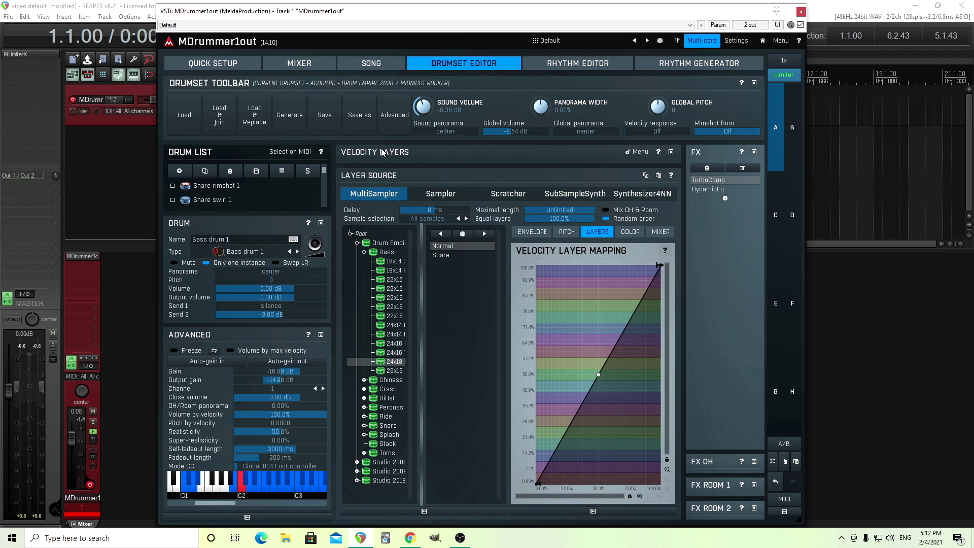
{"action": "left_click_drag", "start_coordinate": [325, 173], "coordinate": [324, 181]}
{"action": "left_click", "coordinate": [234, 186]}
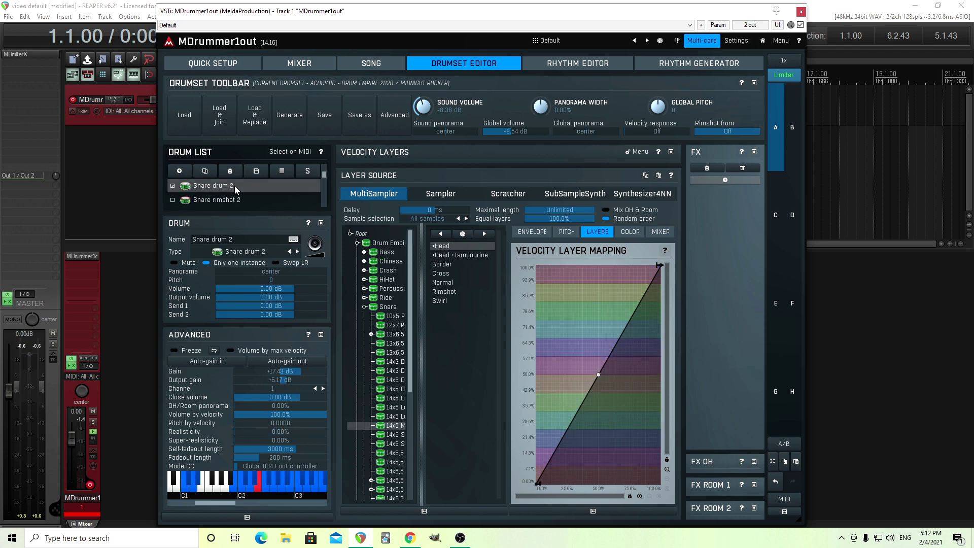
Expand Snare drum 2's ADVANCED panel to show Freeze, Gain, Realisticity and Fadeout length
{"action": "left_click", "coordinate": [321, 335]}
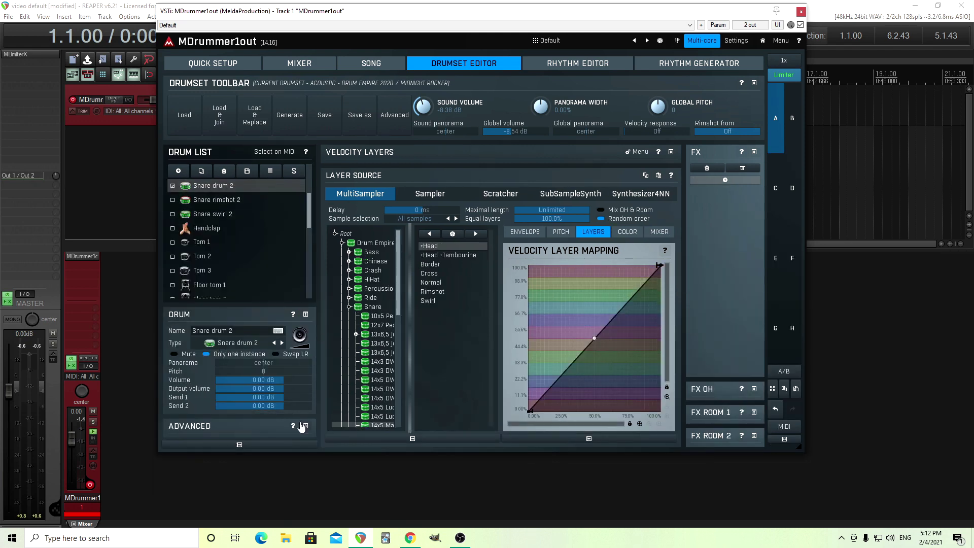
{"action": "left_click", "coordinate": [303, 426]}
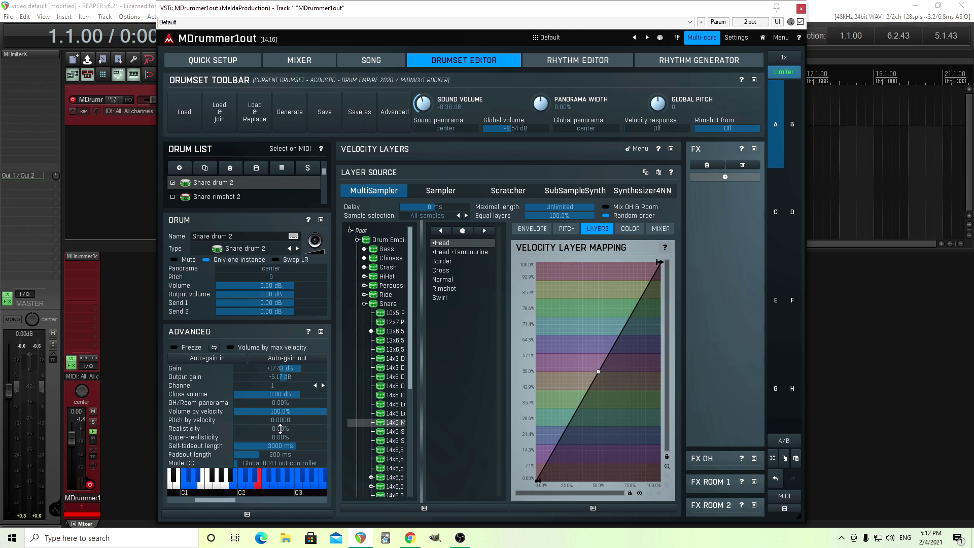
Open the ADVANCED panel's help and scroll to the Realisticity and fadeout descriptions
{"action": "left_click", "coordinate": [309, 331]}
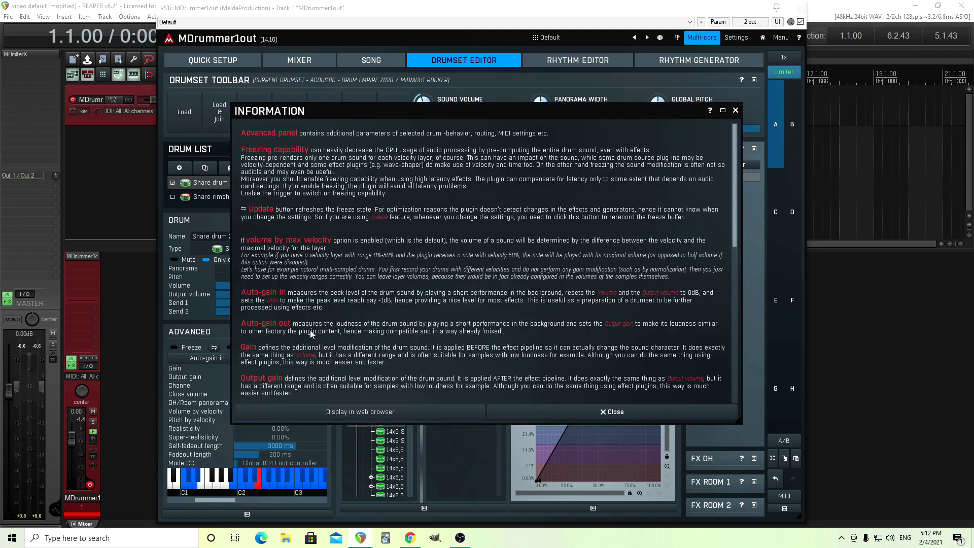
{"action": "scroll", "coordinate": [394, 332], "scroll_direction": "down", "scroll_amount": 8}
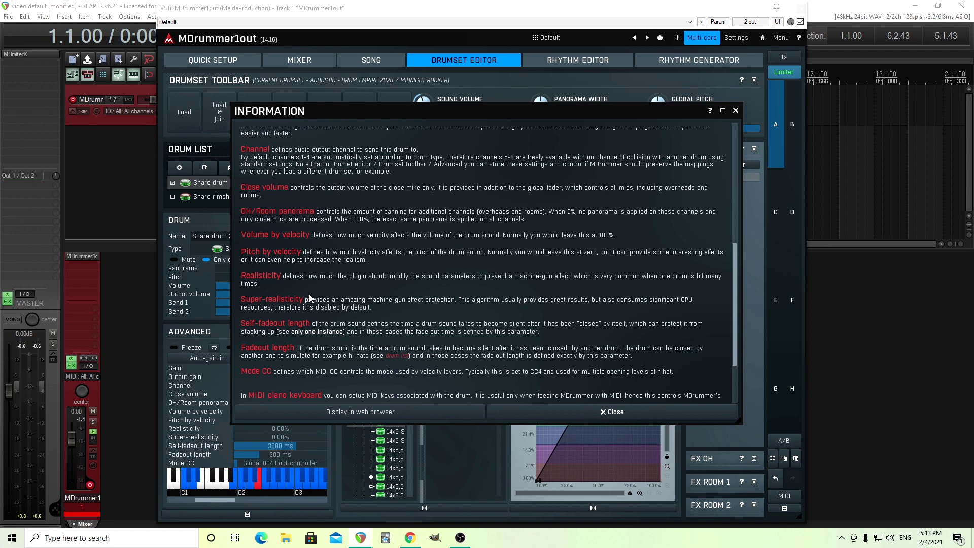
Close the help window and raise Snare drum 2's Realisticity to 33.2%
{"action": "left_click", "coordinate": [662, 413]}
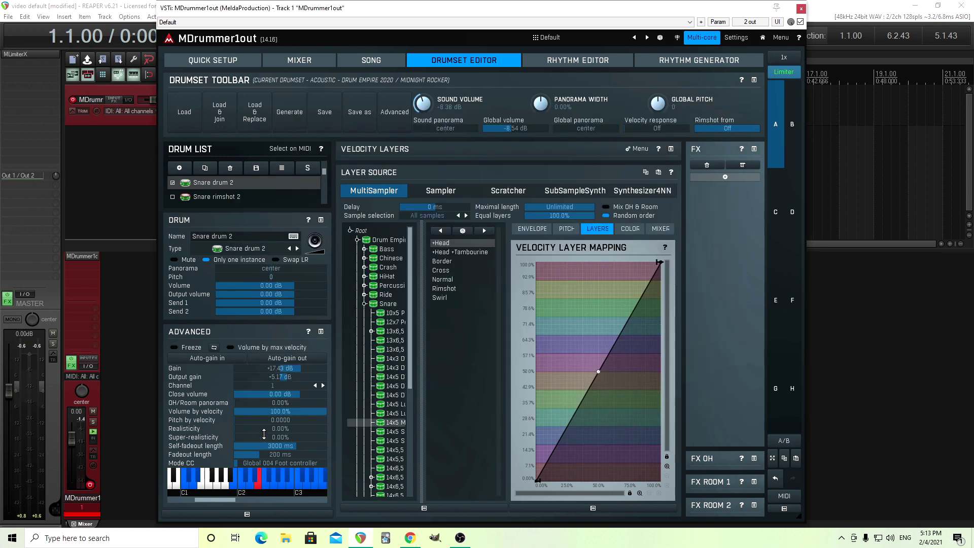
{"action": "left_click_drag", "start_coordinate": [274, 429], "coordinate": [284, 429]}
{"action": "left_click_drag", "start_coordinate": [268, 429], "coordinate": [272, 428]}
Return to the Rhythm Editor and play the loop with its Snare drum 2 roll, then stop
{"action": "left_click", "coordinate": [575, 64]}
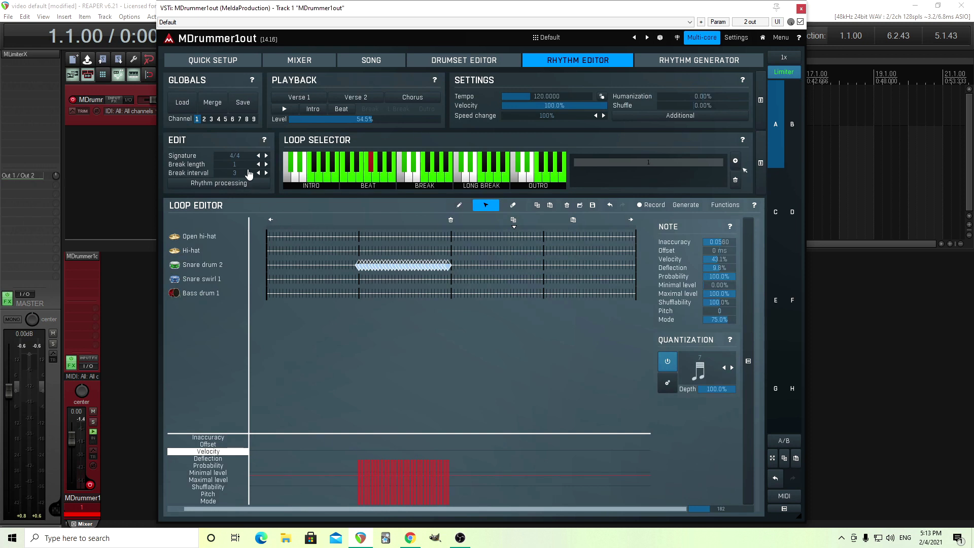
{"action": "left_click", "coordinate": [283, 110]}
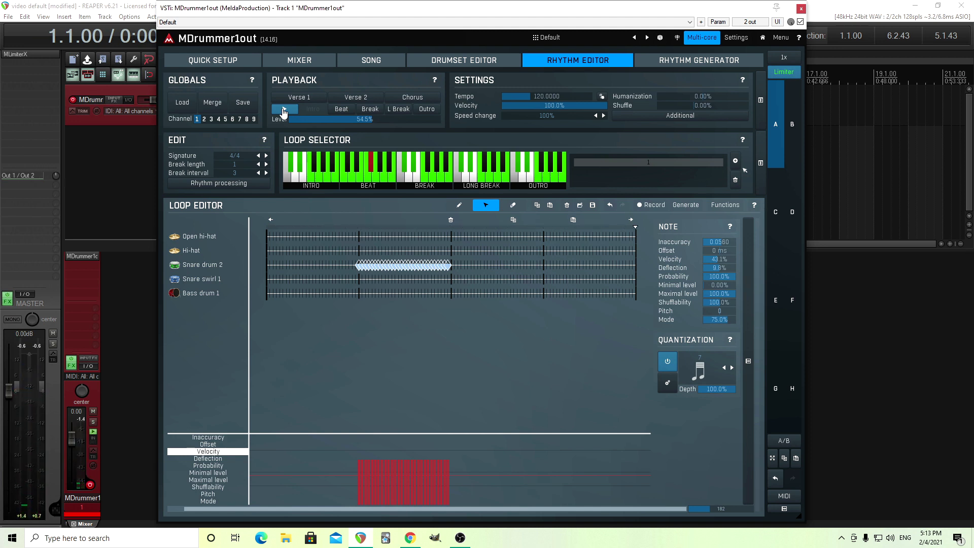
{"action": "left_click", "coordinate": [283, 109]}
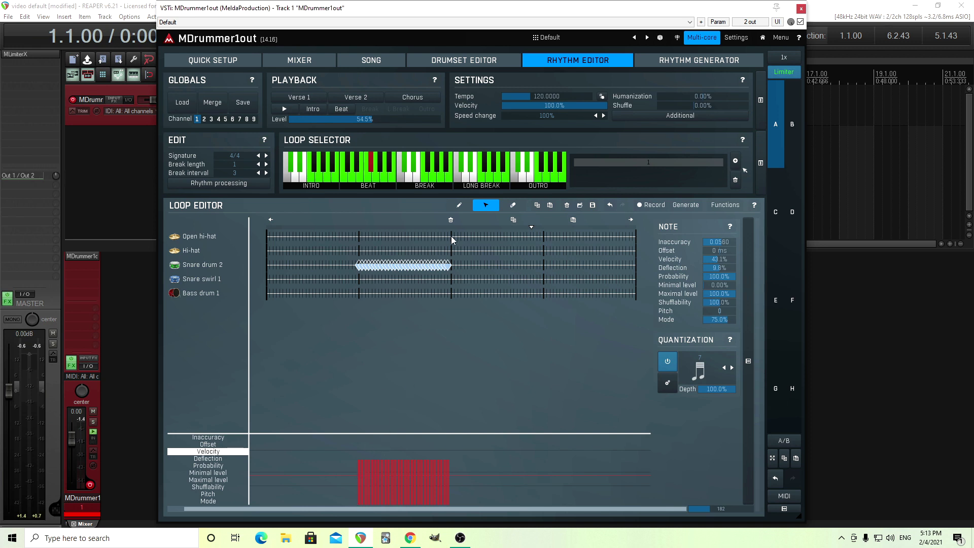
Draw a soft-to-loud velocity ramp across the snare run, audition it, and lower Inaccuracy to 0.0388
{"action": "left_click_drag", "start_coordinate": [350, 495], "coordinate": [440, 461]}
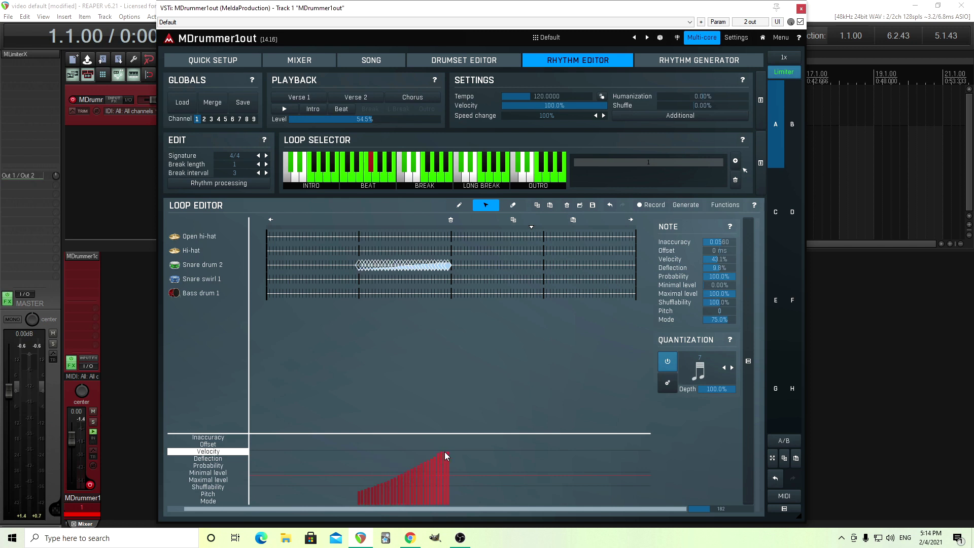
{"action": "left_click", "coordinate": [281, 110]}
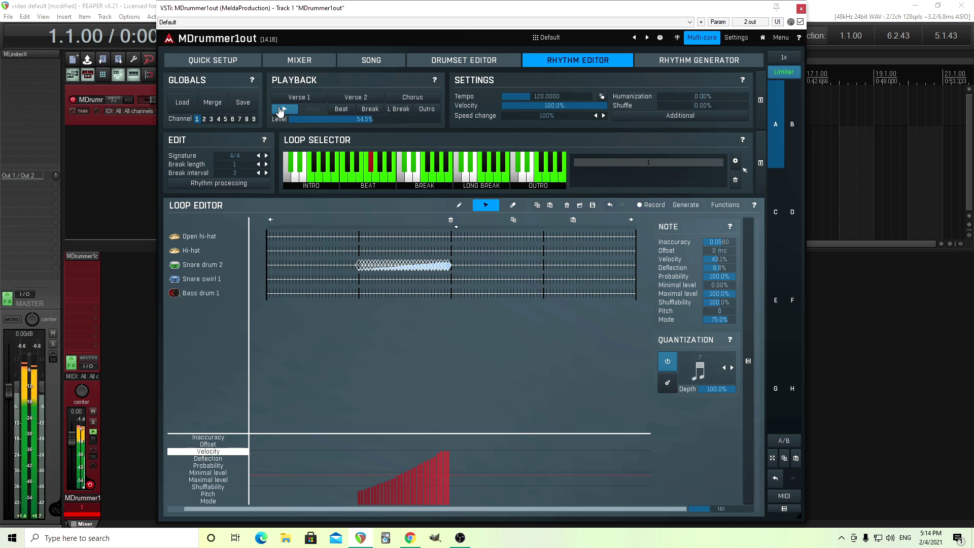
{"action": "scroll", "coordinate": [726, 241], "scroll_direction": "down", "scroll_amount": 2}
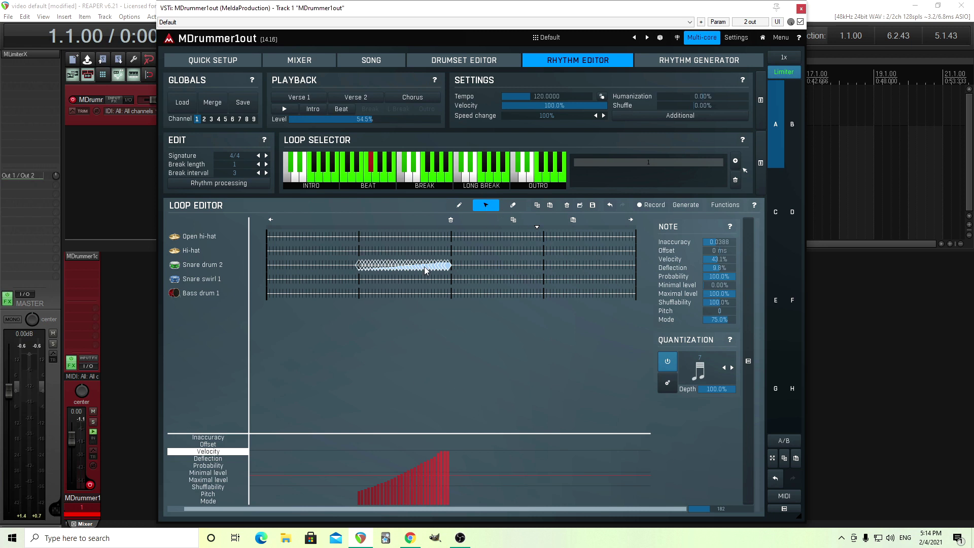
Move the rising snare note run up onto the Open hi-hat row and audition the loop
{"action": "left_click", "coordinate": [353, 262]}
{"action": "left_click_drag", "start_coordinate": [359, 270], "coordinate": [361, 237]}
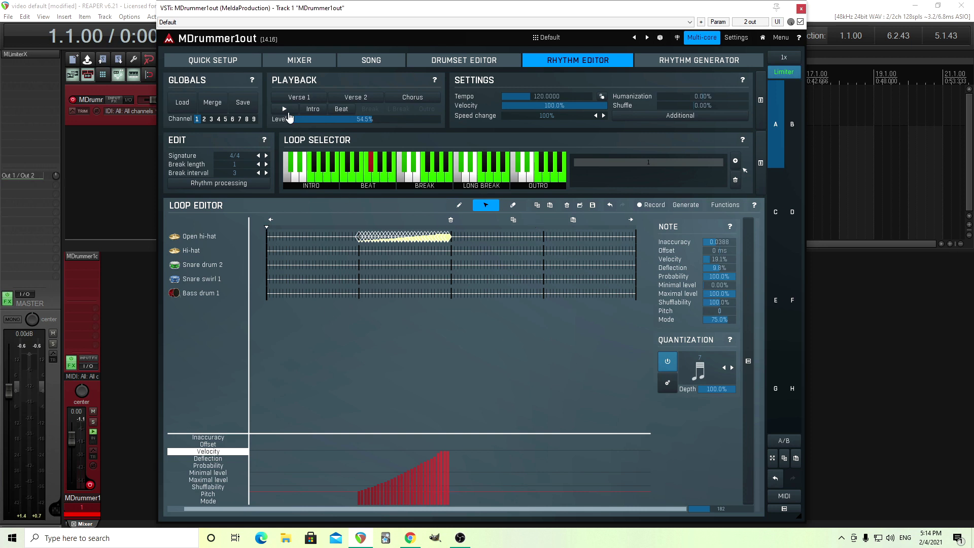
{"action": "left_click", "coordinate": [285, 110]}
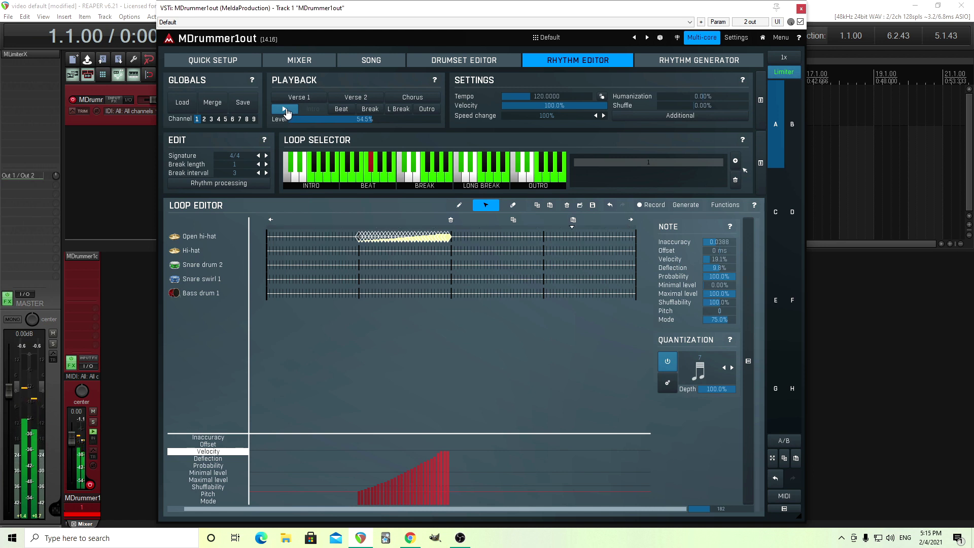
{"action": "left_click", "coordinate": [286, 110]}
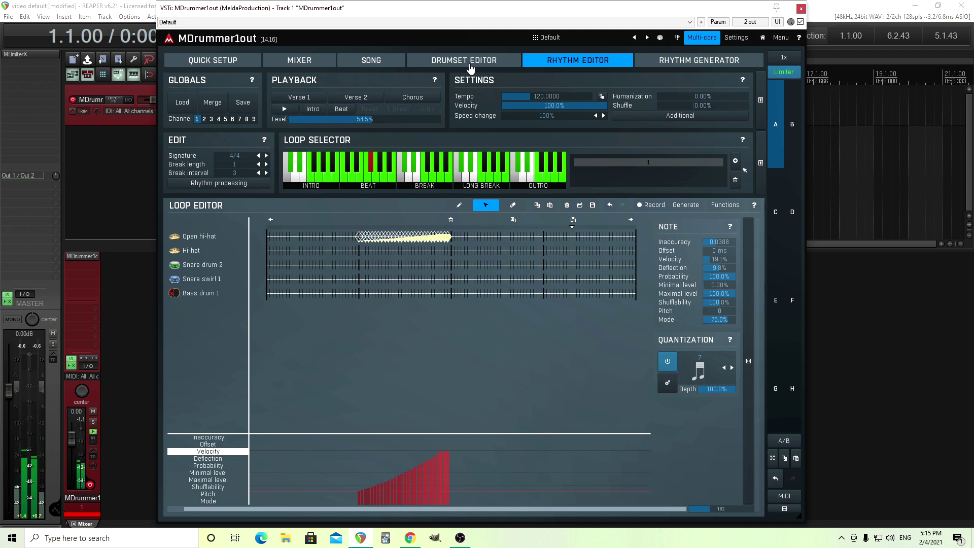
Change the Open hi-hat track's type to Ride cymbal 1 and audition the loop
{"action": "right_click", "coordinate": [200, 236]}
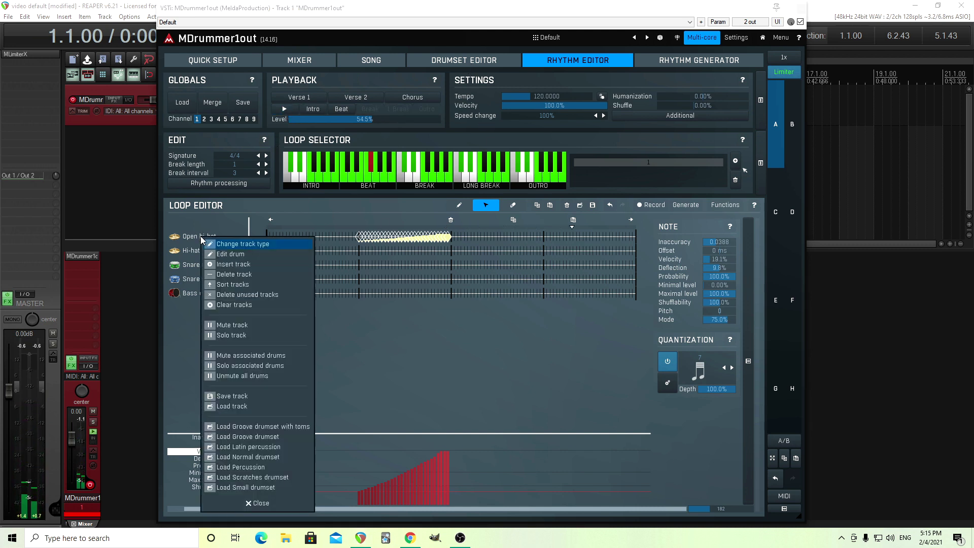
{"action": "left_click", "coordinate": [227, 246]}
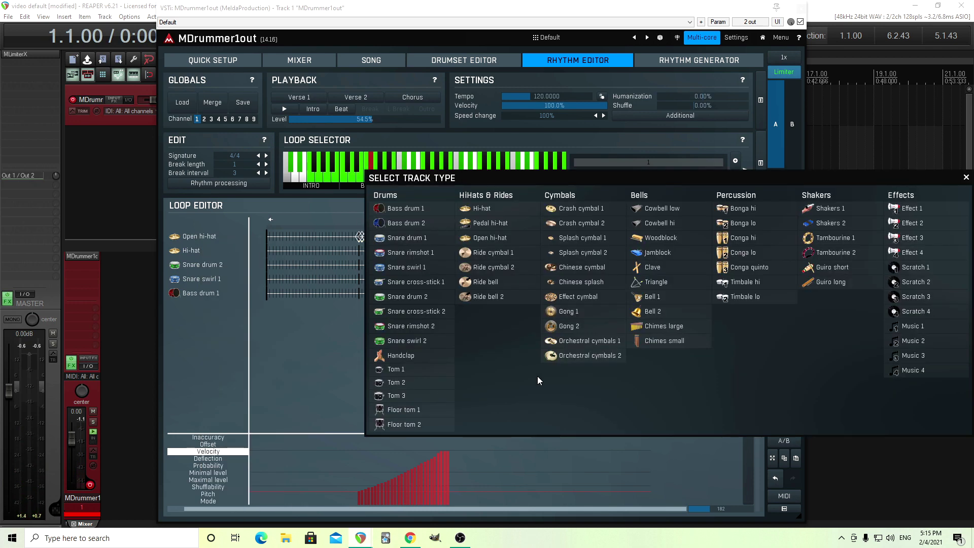
{"action": "left_click", "coordinate": [503, 253]}
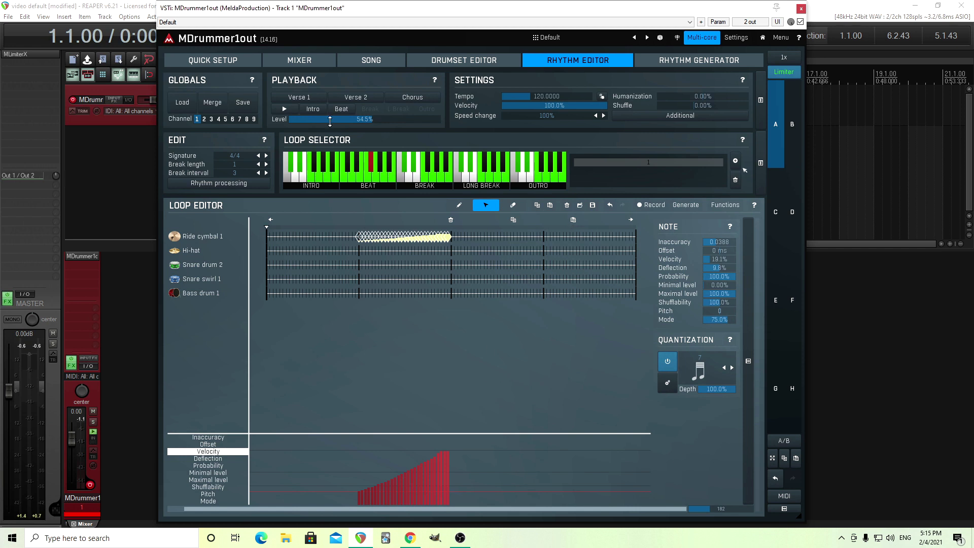
{"action": "left_click", "coordinate": [285, 112]}
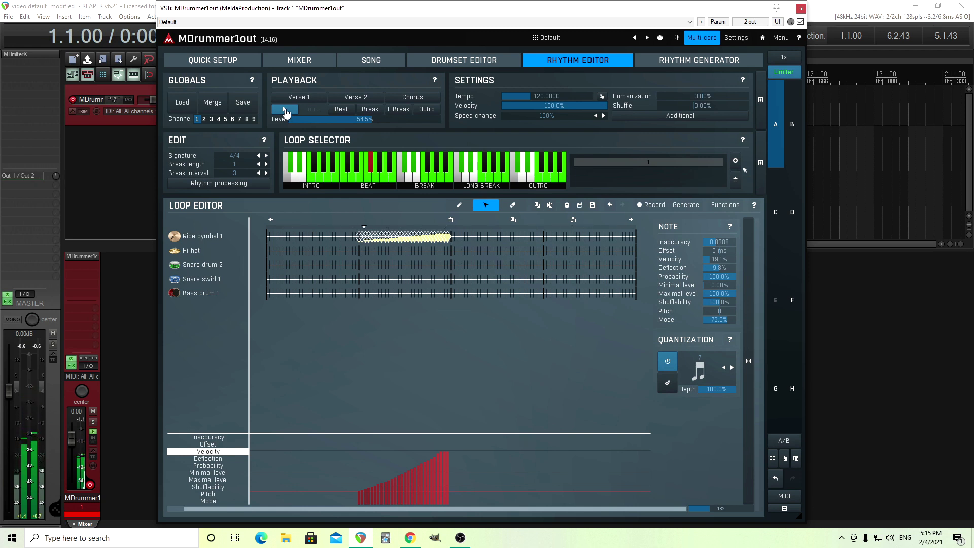
{"action": "left_click", "coordinate": [284, 110]}
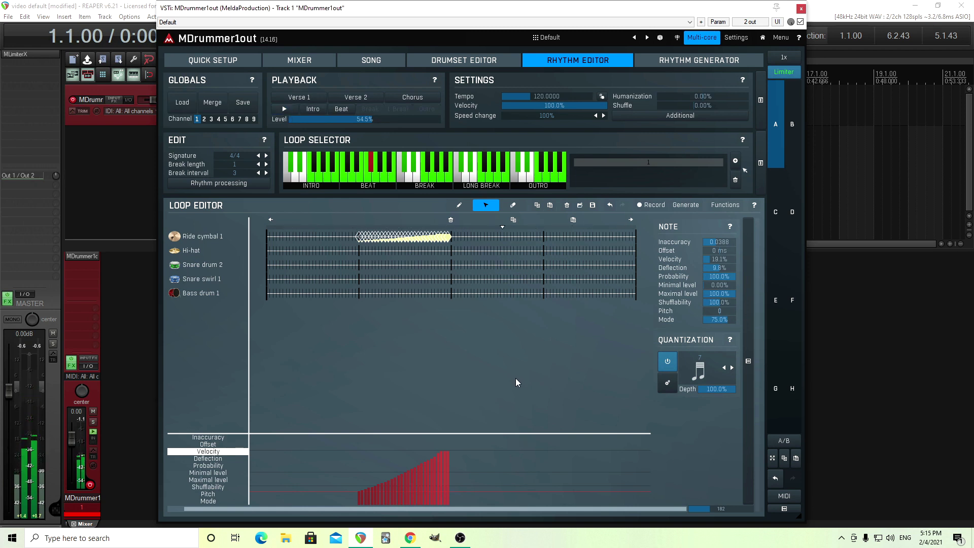
Turn off Only one instance for Snare drum 2 and raise its fadeout length to 448 ms
{"action": "left_click", "coordinate": [445, 65]}
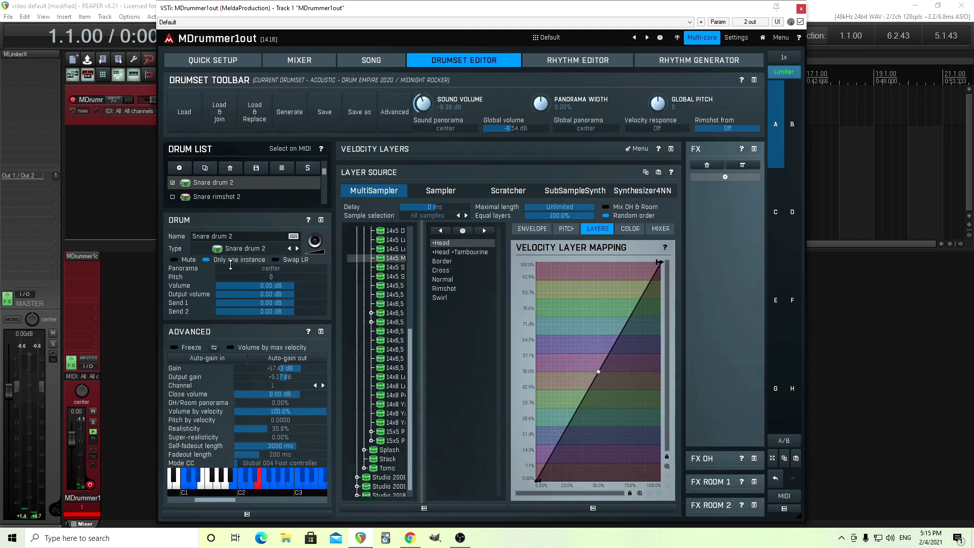
{"action": "left_click", "coordinate": [206, 260]}
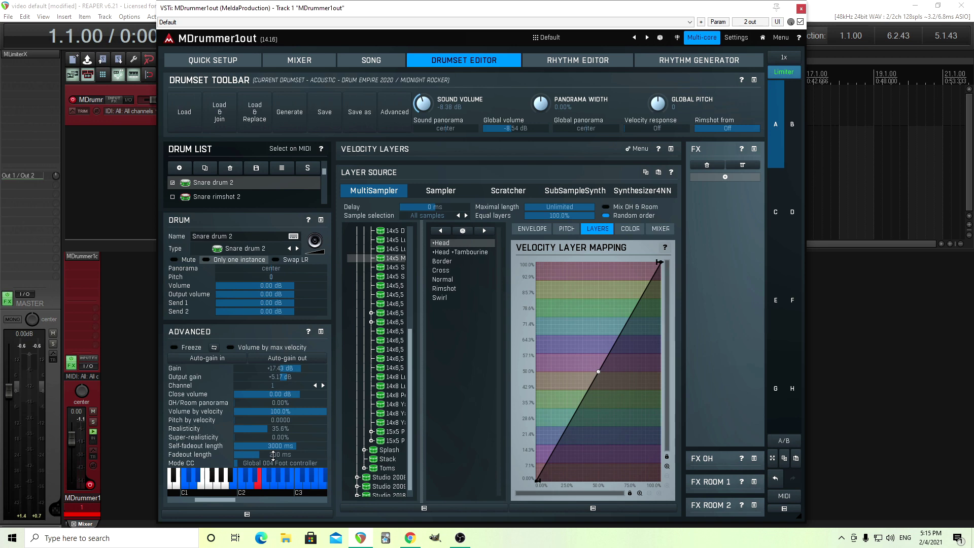
{"action": "left_click_drag", "start_coordinate": [273, 455], "coordinate": [273, 453]}
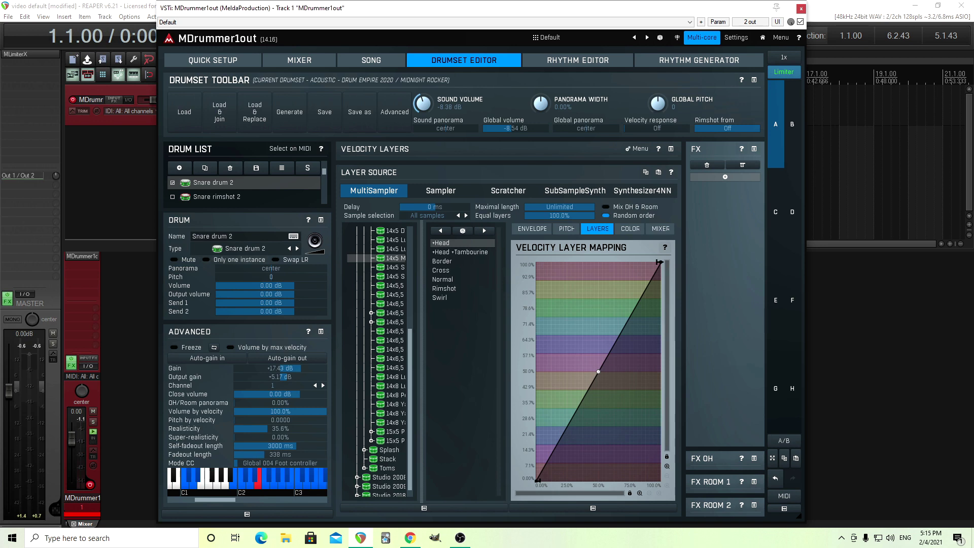
{"action": "left_click", "coordinate": [548, 67]}
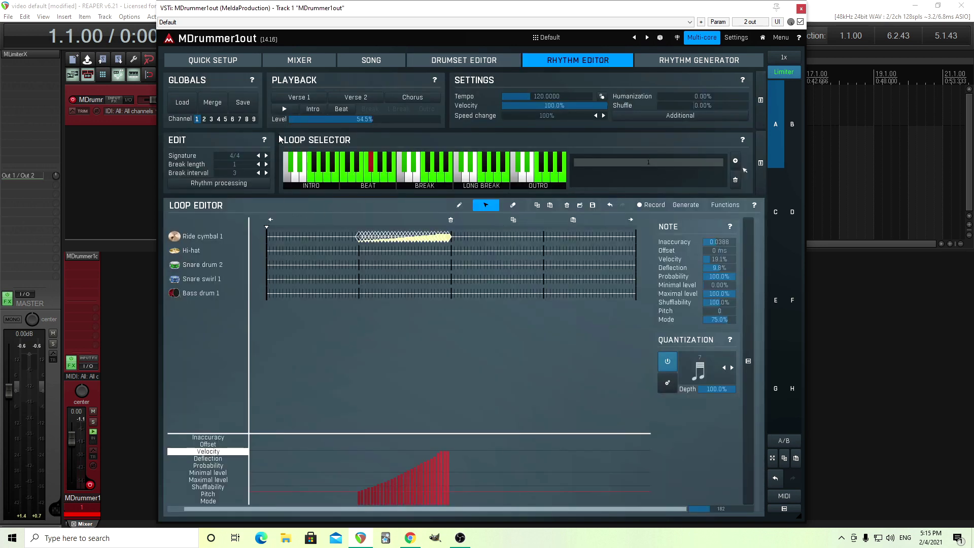
Switch the Ride cymbal 1 track to Splash cymbal 1 and audition the loop
{"action": "left_click", "coordinate": [283, 109]}
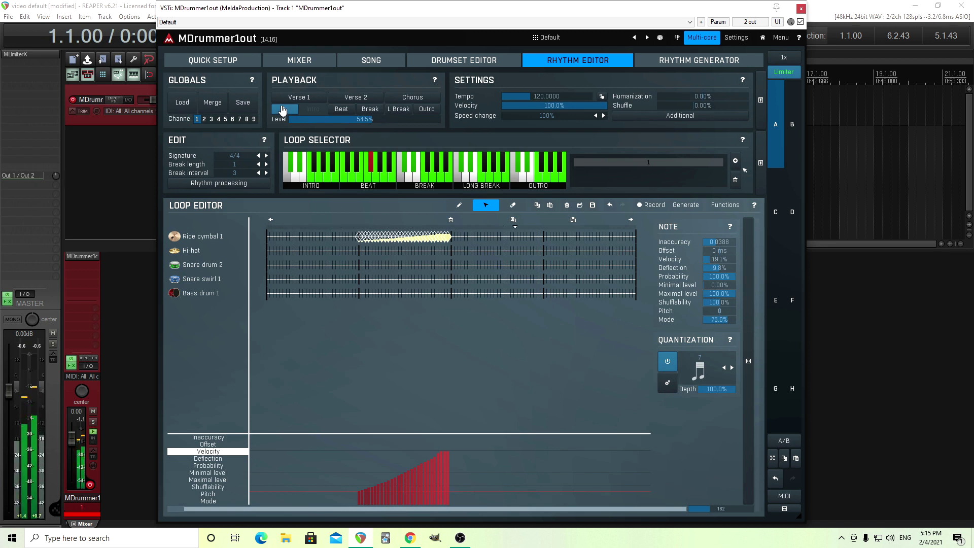
{"action": "left_click", "coordinate": [283, 109]}
{"action": "right_click", "coordinate": [208, 238]}
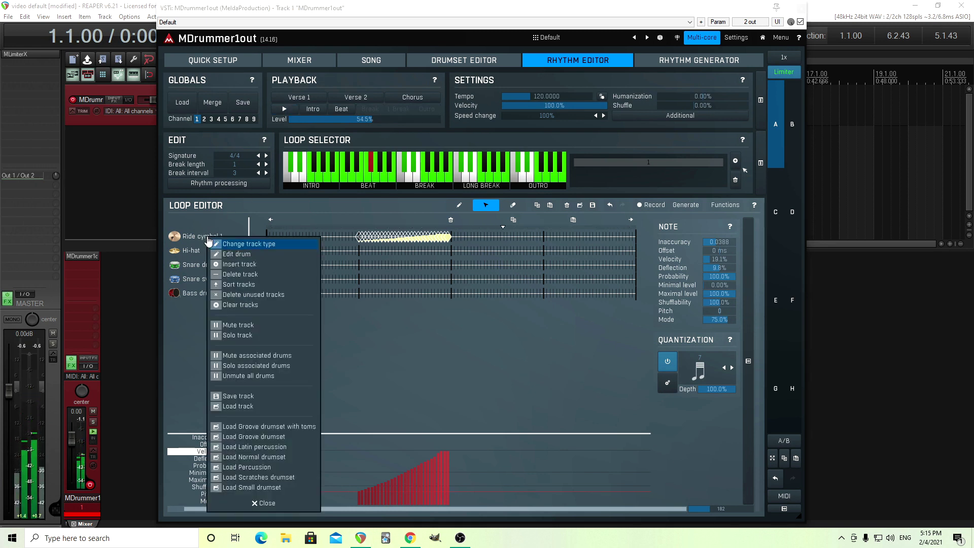
{"action": "left_click", "coordinate": [253, 245]}
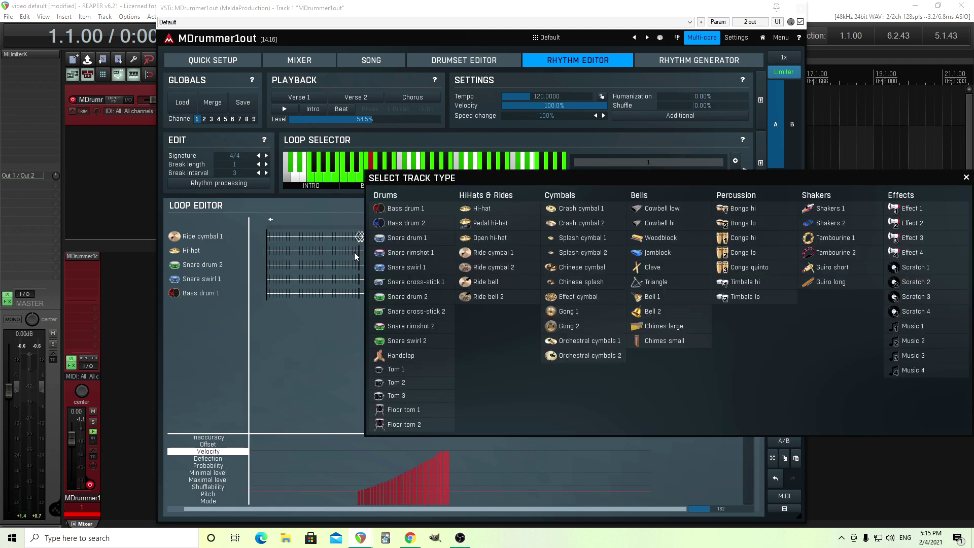
{"action": "left_click", "coordinate": [602, 243]}
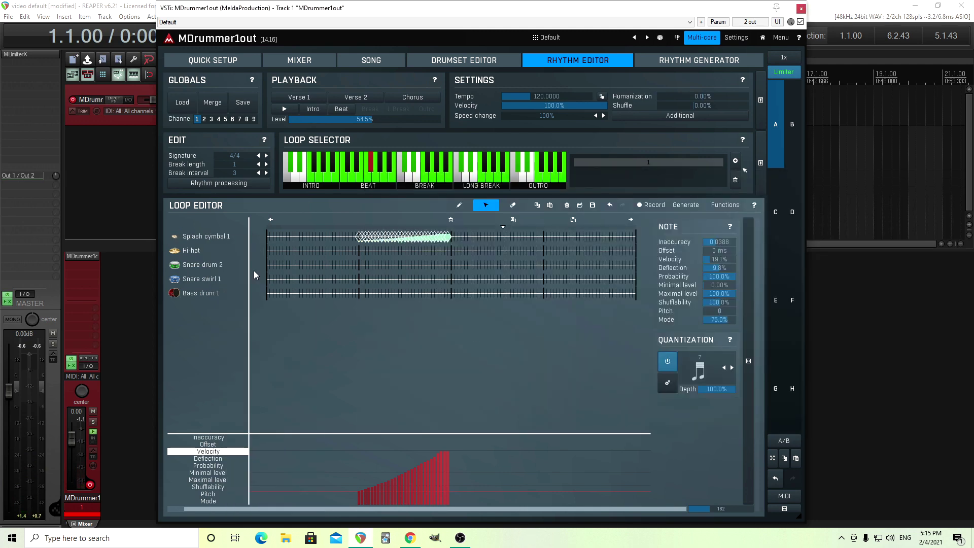
{"action": "left_click", "coordinate": [281, 110]}
{"action": "left_click", "coordinate": [281, 109]}
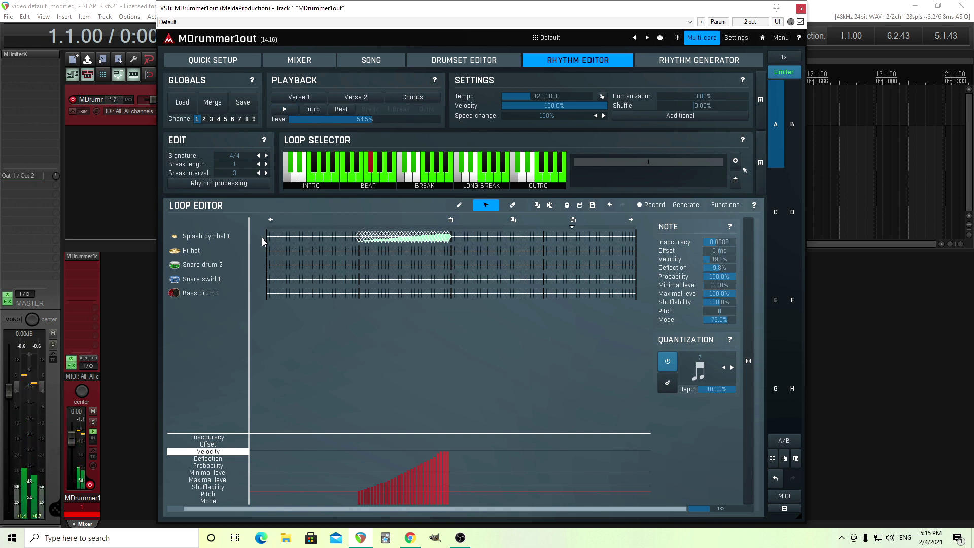
Switch the track to Crash cymbal 1 and redraw a gentler rising velocity ramp
{"action": "right_click", "coordinate": [220, 239]}
{"action": "left_click", "coordinate": [244, 241]}
{"action": "left_click", "coordinate": [581, 213]}
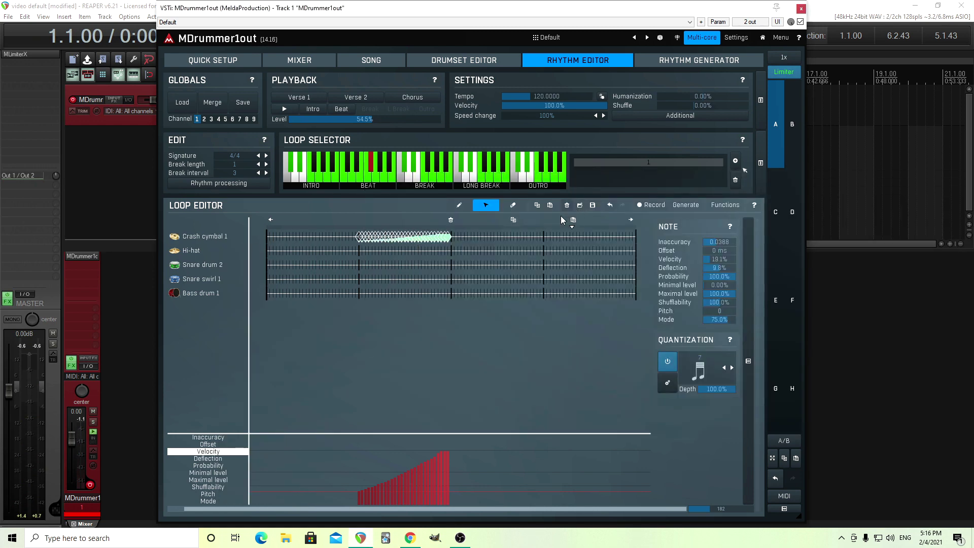
{"action": "left_click", "coordinate": [284, 109]}
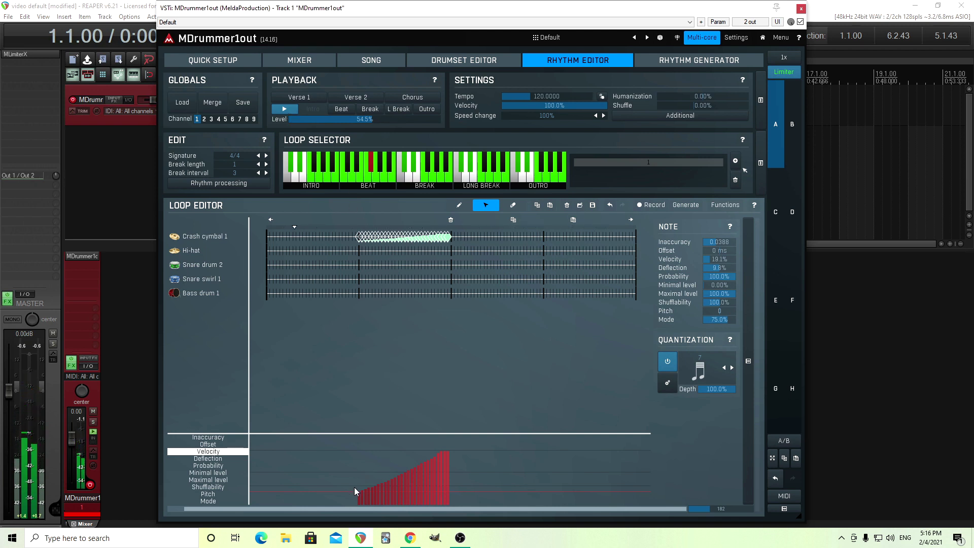
{"action": "left_click_drag", "start_coordinate": [354, 487], "coordinate": [444, 461]}
Erase the old crash cymbal notes and set Quantization to 7-tuplets
{"action": "left_click", "coordinate": [285, 109]}
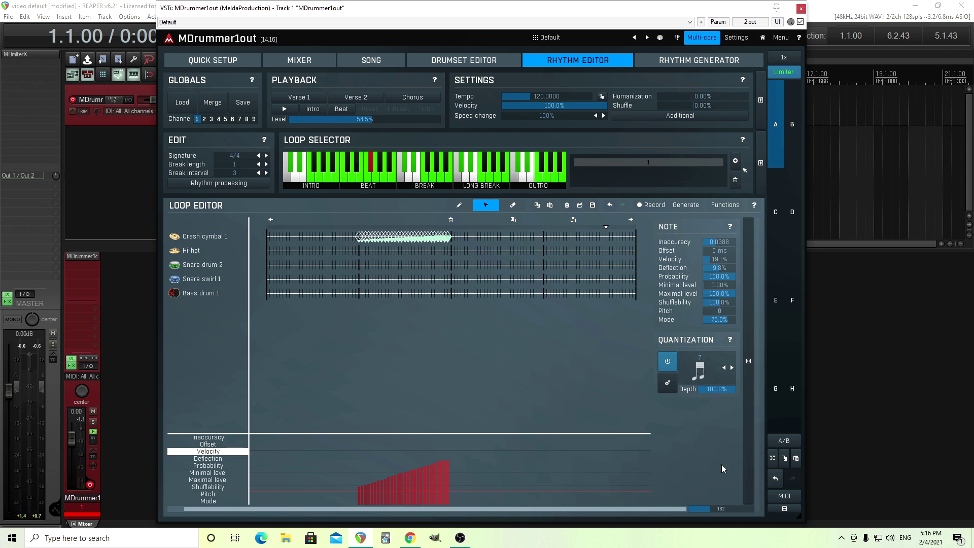
{"action": "left_click", "coordinate": [513, 204]}
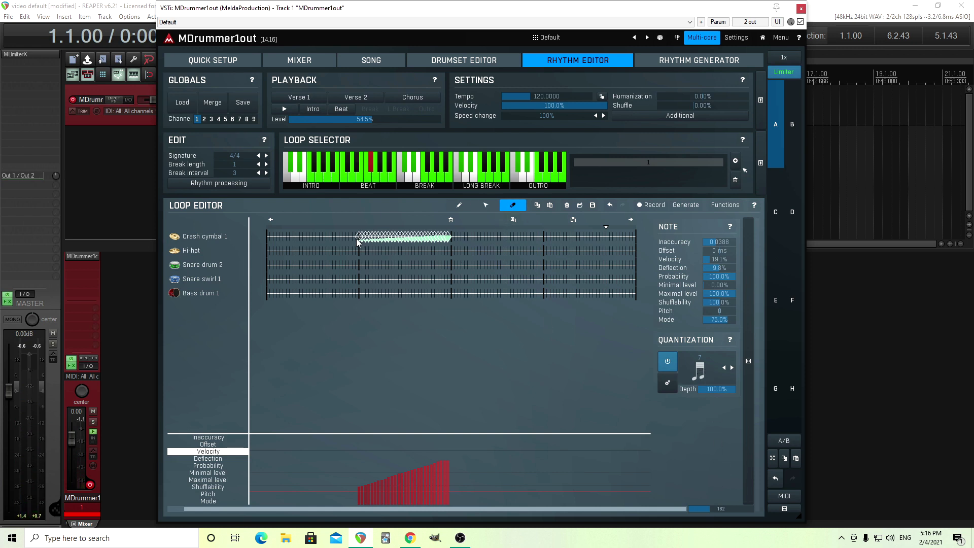
{"action": "left_click", "coordinate": [358, 242]}
{"action": "left_click", "coordinate": [700, 372]}
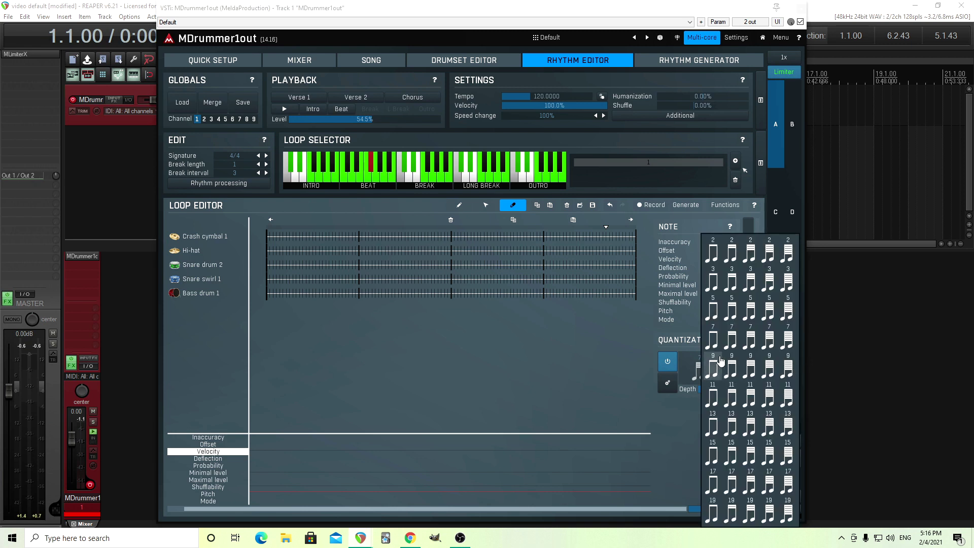
{"action": "left_click", "coordinate": [731, 339]}
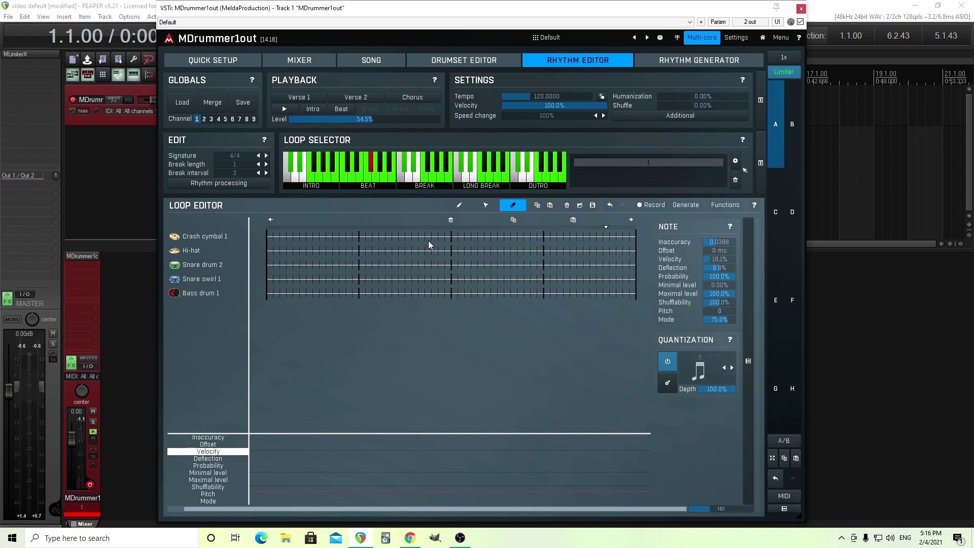
Draw septuplet crash notes across beat two with a rising velocity ramp, then lower inaccuracy to 0.0292
{"action": "left_click", "coordinate": [459, 205]}
{"action": "left_click_drag", "start_coordinate": [358, 236], "coordinate": [452, 242]}
{"action": "left_click_drag", "start_coordinate": [359, 492], "coordinate": [453, 450]}
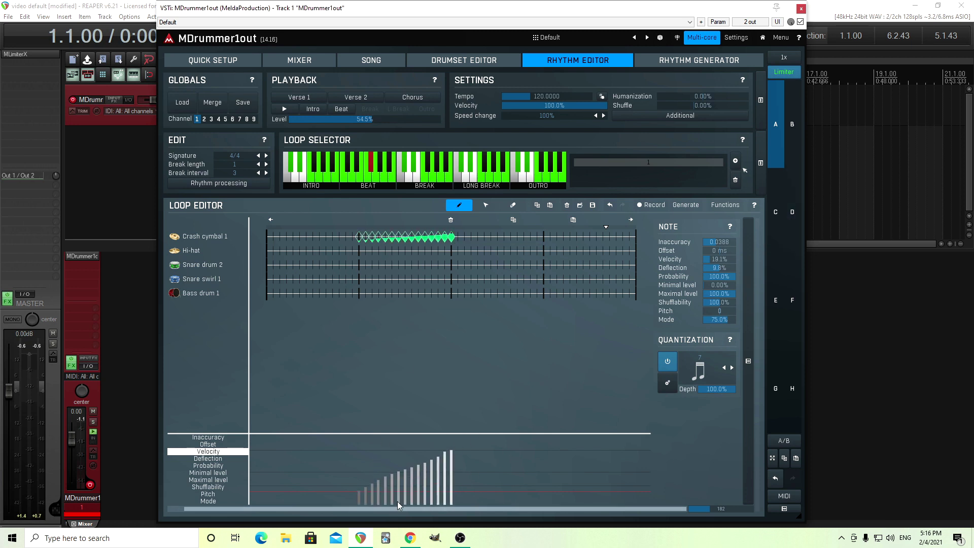
{"action": "left_click", "coordinate": [280, 114]}
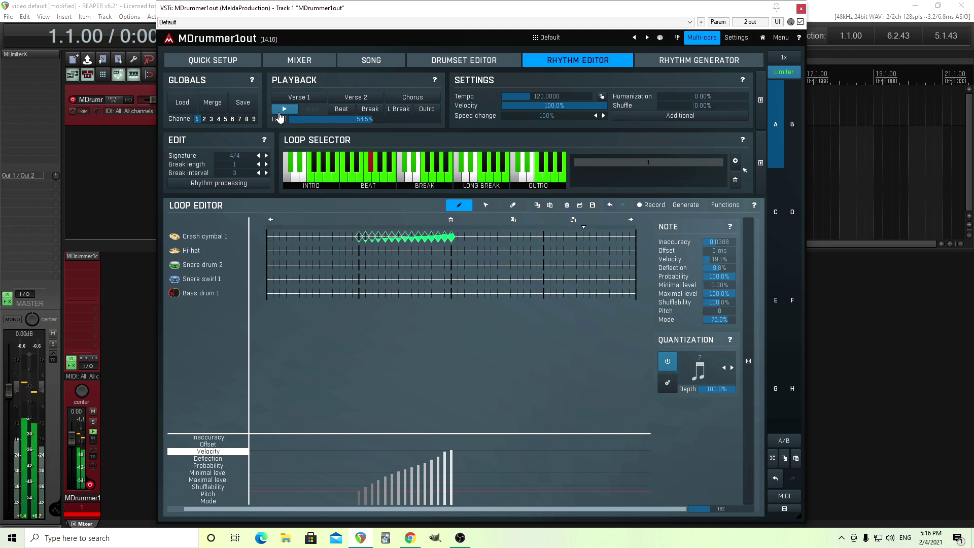
{"action": "scroll", "coordinate": [724, 241], "scroll_direction": "down", "scroll_amount": 2}
Redraw the beat-two crash run as 5-tuplets with a velocity ramp from very soft to loud, then audition
{"action": "left_click", "coordinate": [291, 109]}
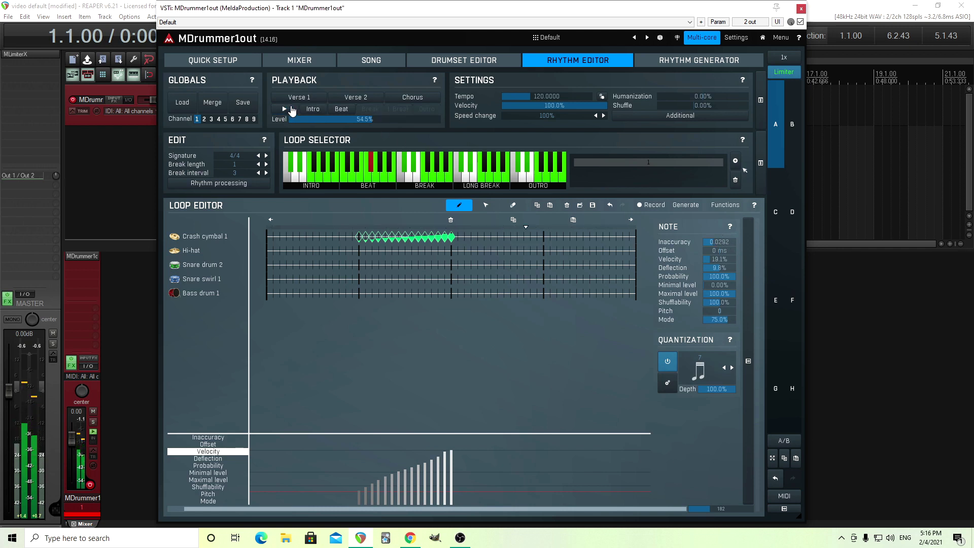
{"action": "left_click", "coordinate": [698, 372]}
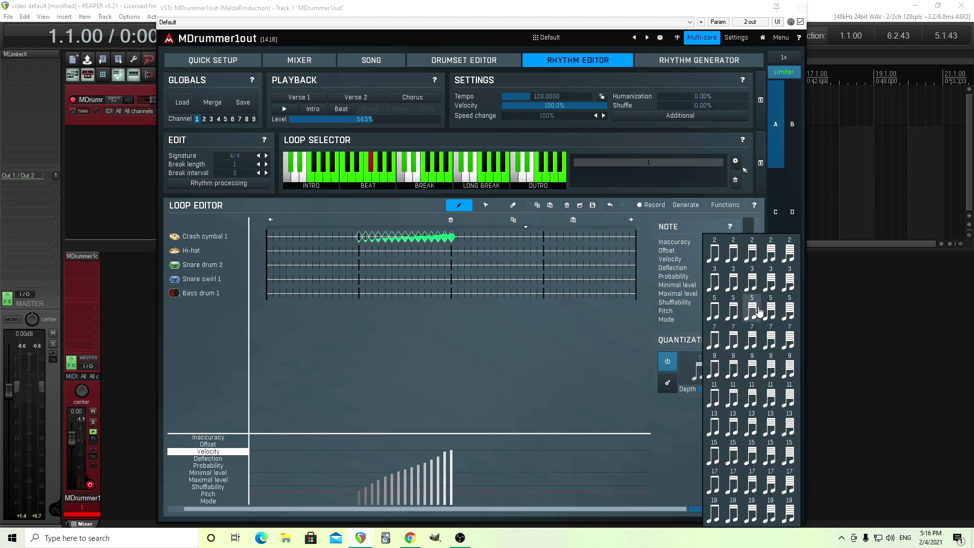
{"action": "left_click", "coordinate": [758, 311]}
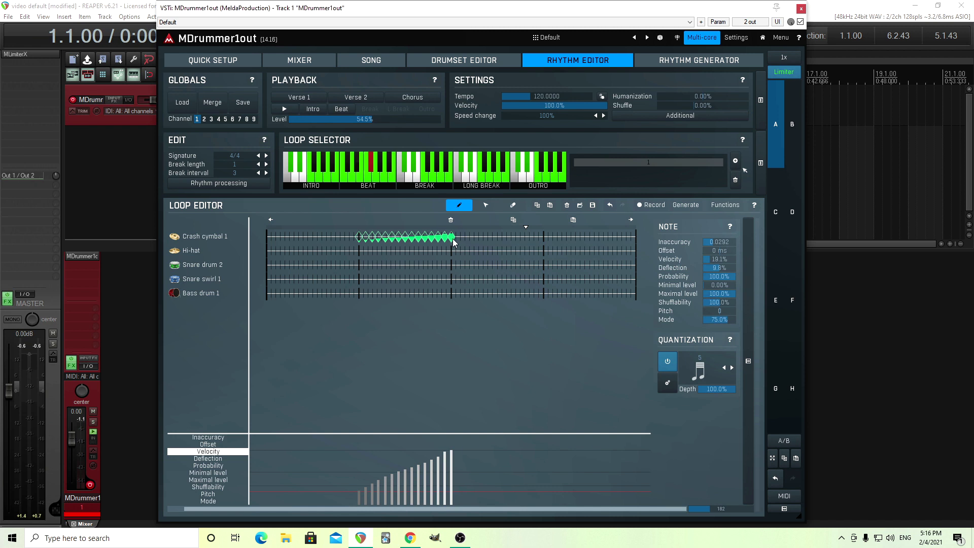
{"action": "mouse_move", "coordinate": [454, 243]}
{"action": "left_mouse_down"}
{"action": "mouse_move", "coordinate": [359, 238]}
{"action": "mouse_move", "coordinate": [443, 242]}
{"action": "left_mouse_up"}
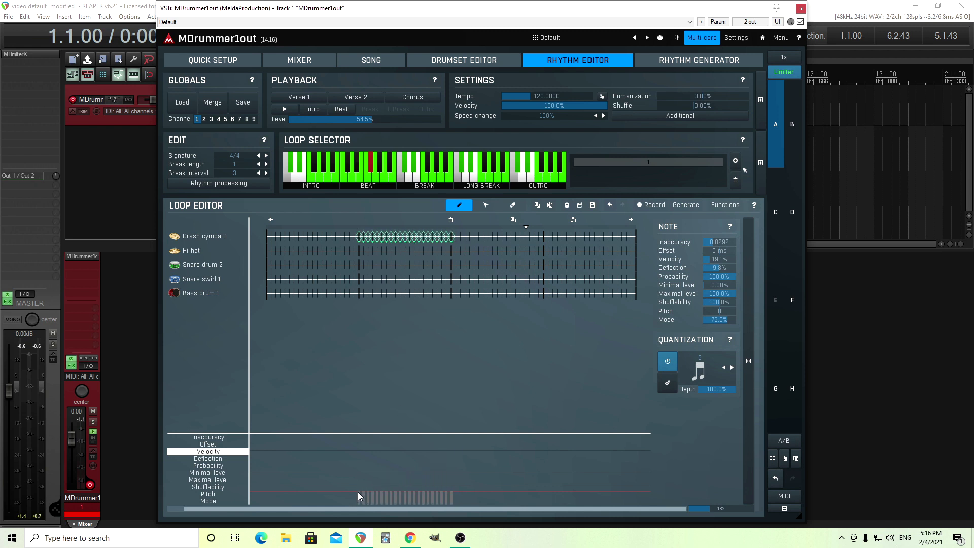
{"action": "left_click_drag", "start_coordinate": [358, 492], "coordinate": [448, 453]}
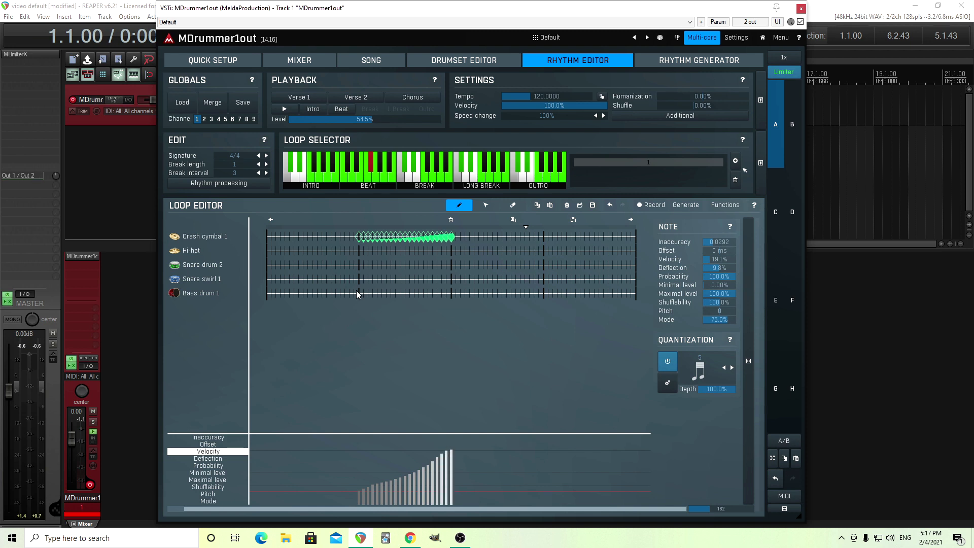
{"action": "left_click", "coordinate": [284, 109]}
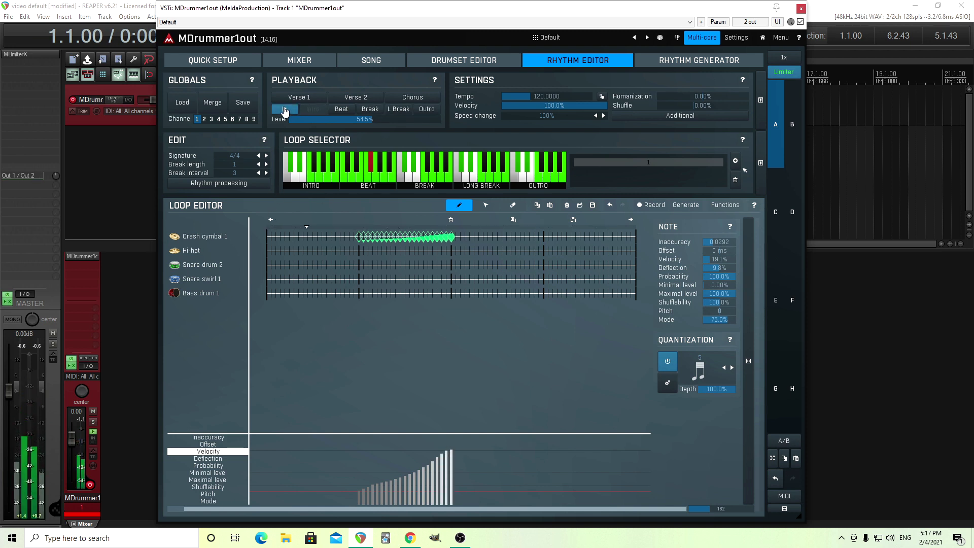
{"action": "left_click", "coordinate": [289, 109]}
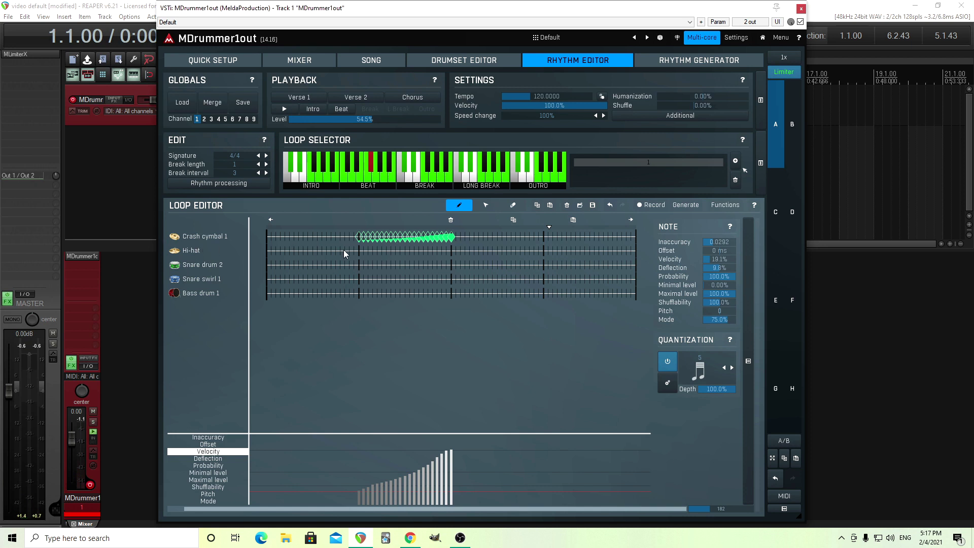
Select the Crash cymbal 1 quintuplet run and drag it from beat two onto beat four
{"action": "left_click", "coordinate": [492, 205]}
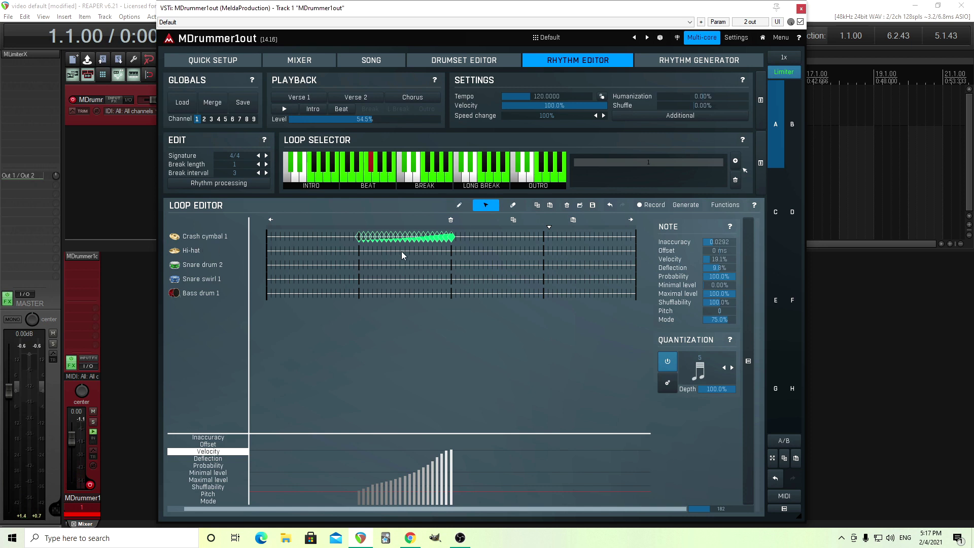
{"action": "left_click", "coordinate": [358, 239]}
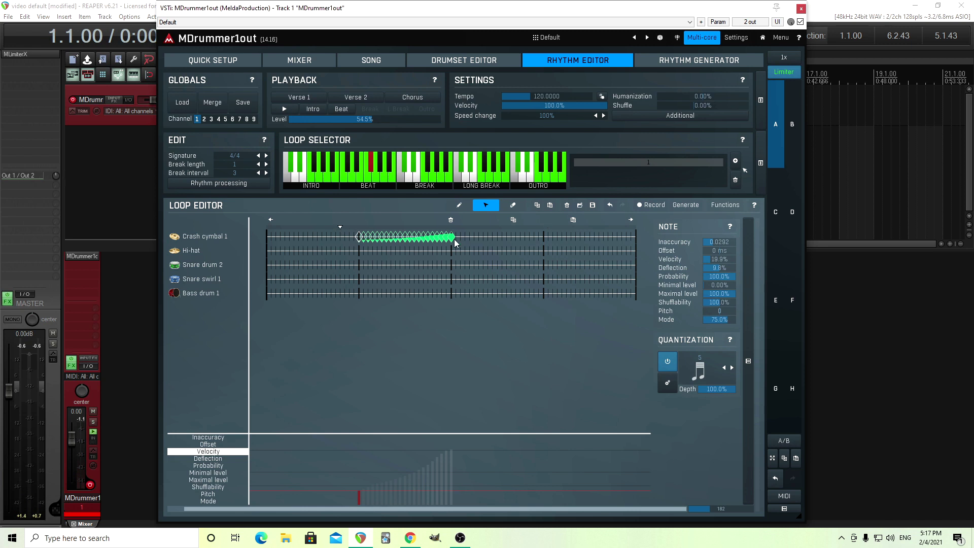
{"action": "left_click_drag", "start_coordinate": [464, 249], "coordinate": [543, 237]}
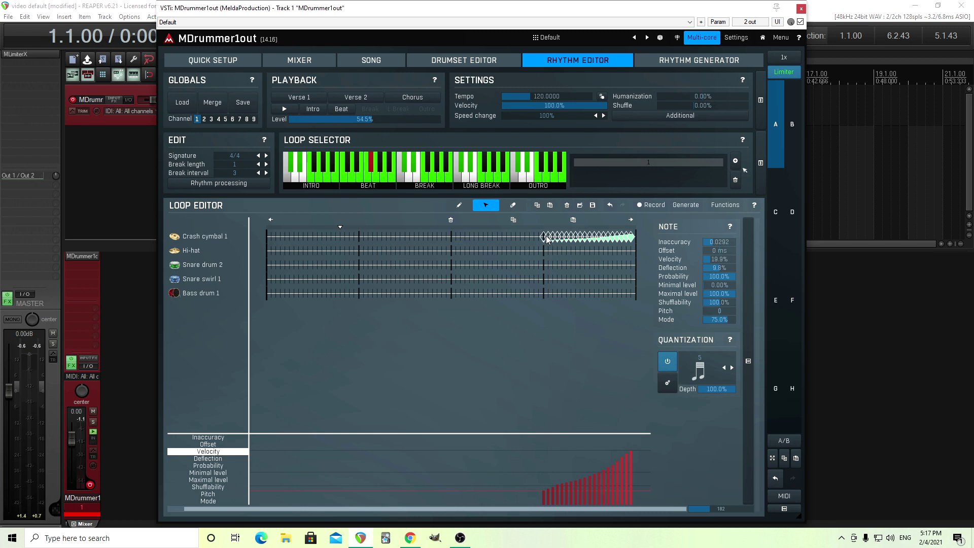
Begin saving the Crash cymbal 1 track and delete the old rolls preset folder
{"action": "right_click", "coordinate": [204, 237]}
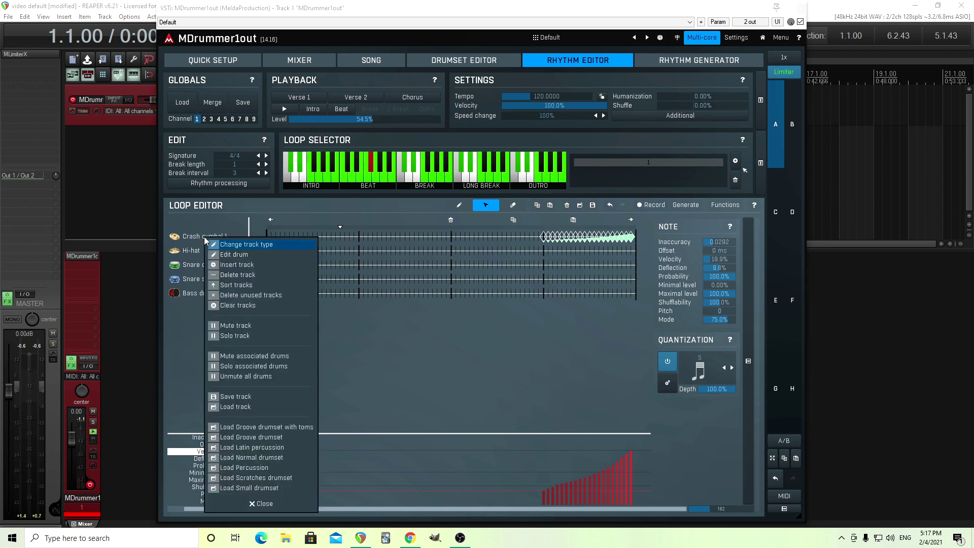
{"action": "left_click", "coordinate": [261, 398]}
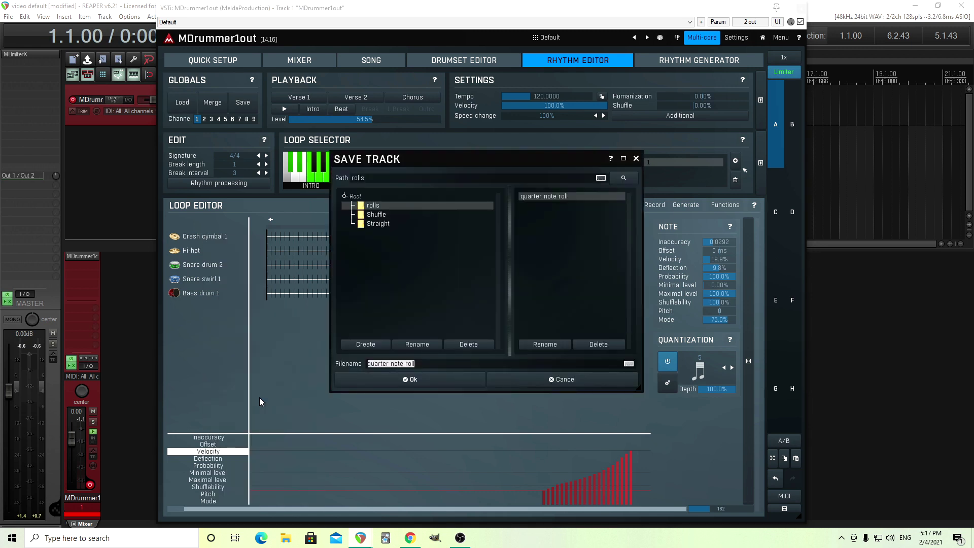
{"action": "left_click", "coordinate": [368, 197]}
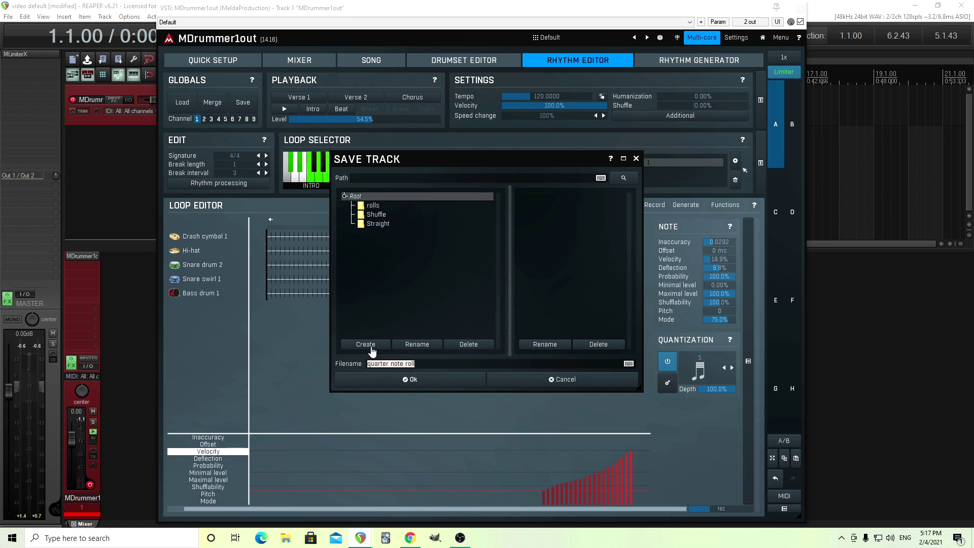
{"action": "left_click", "coordinate": [373, 207]}
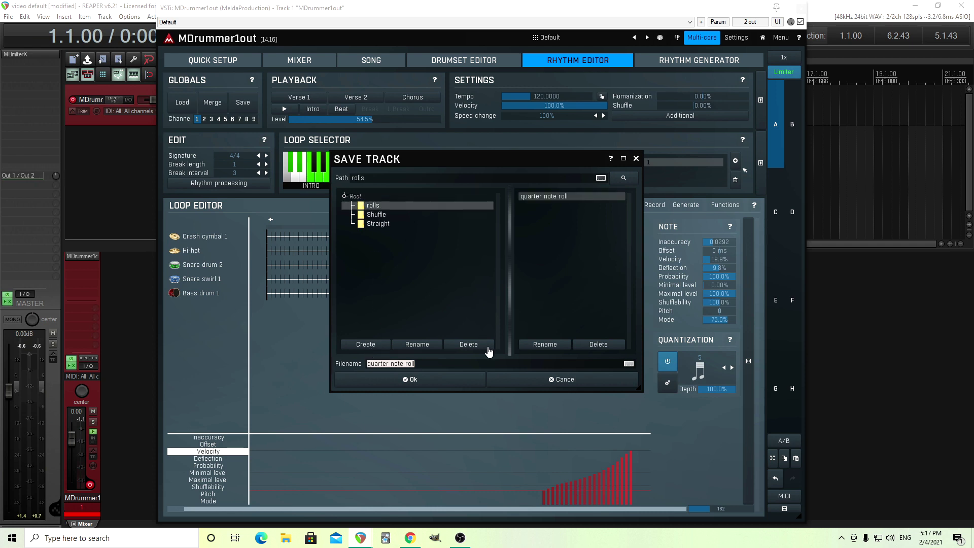
{"action": "left_click", "coordinate": [473, 345]}
{"action": "left_click", "coordinate": [456, 307]}
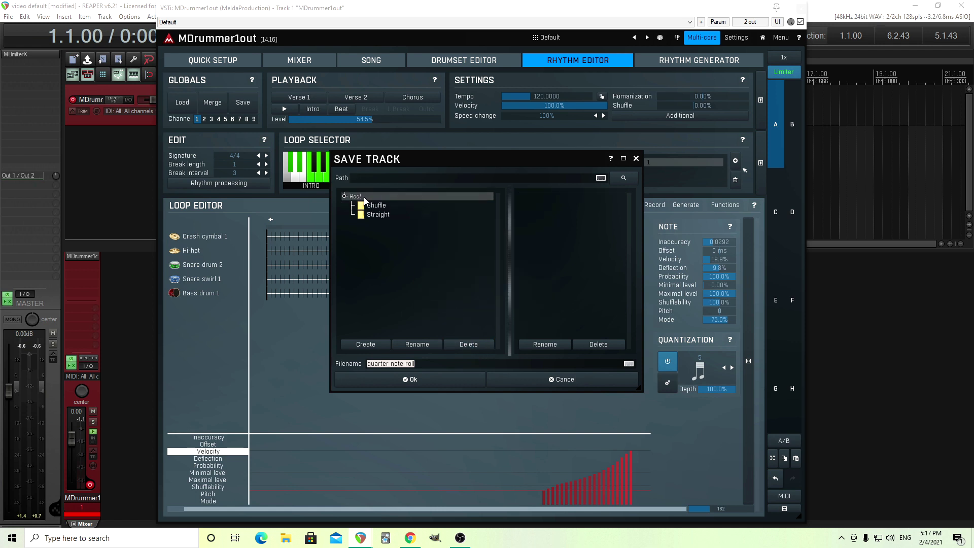
{"action": "left_click", "coordinate": [375, 214]}
{"action": "left_click", "coordinate": [372, 198]}
Create a Rolls folder and save the track there as 'crash swell 4th beat'
{"action": "left_click", "coordinate": [367, 344]}
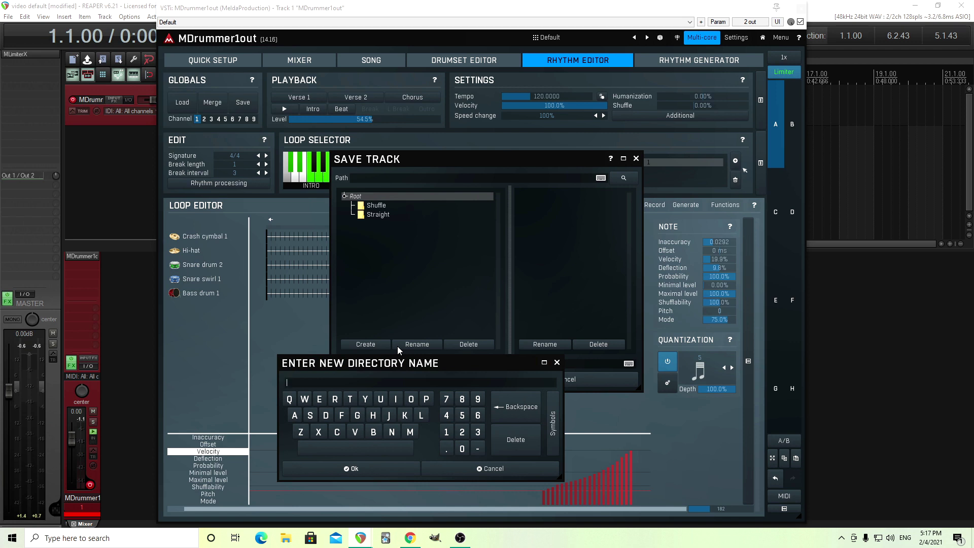
{"action": "type", "text": "Rolls"}
{"action": "left_click", "coordinate": [376, 467]}
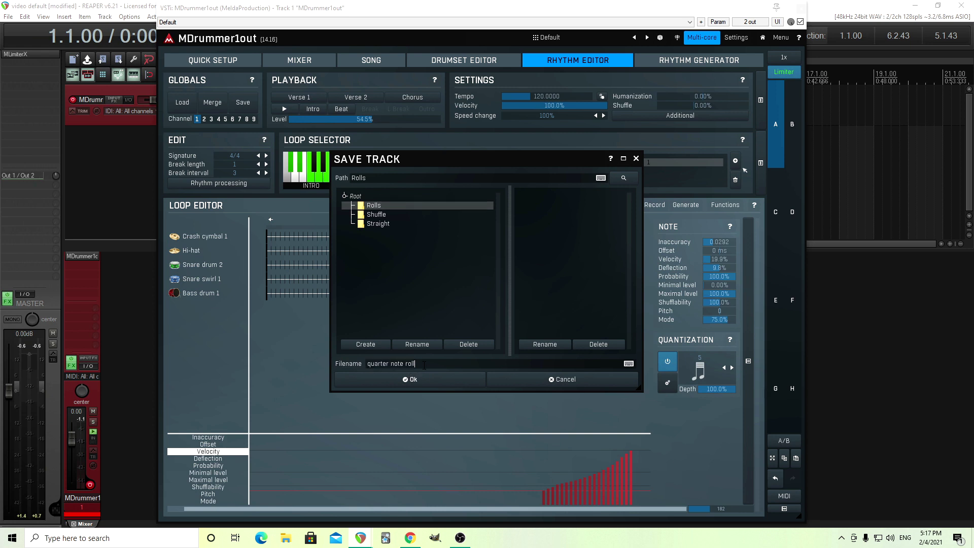
{"action": "type", "text": "crash swell 4th beat"}
{"action": "left_click", "coordinate": [462, 380]}
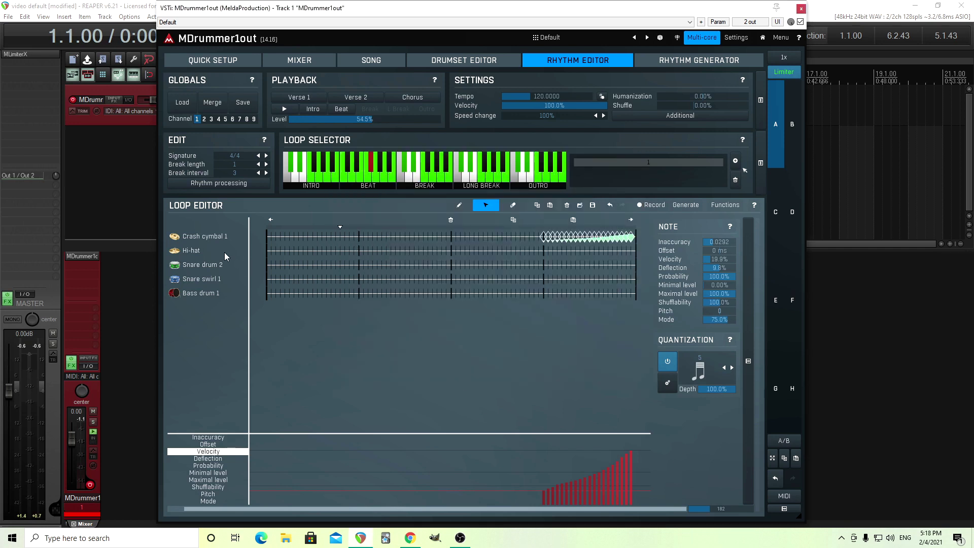
Delete the Crash cymbal 1 track and reload it from the 'crash swell 4th beat' preset
{"action": "right_click", "coordinate": [209, 236]}
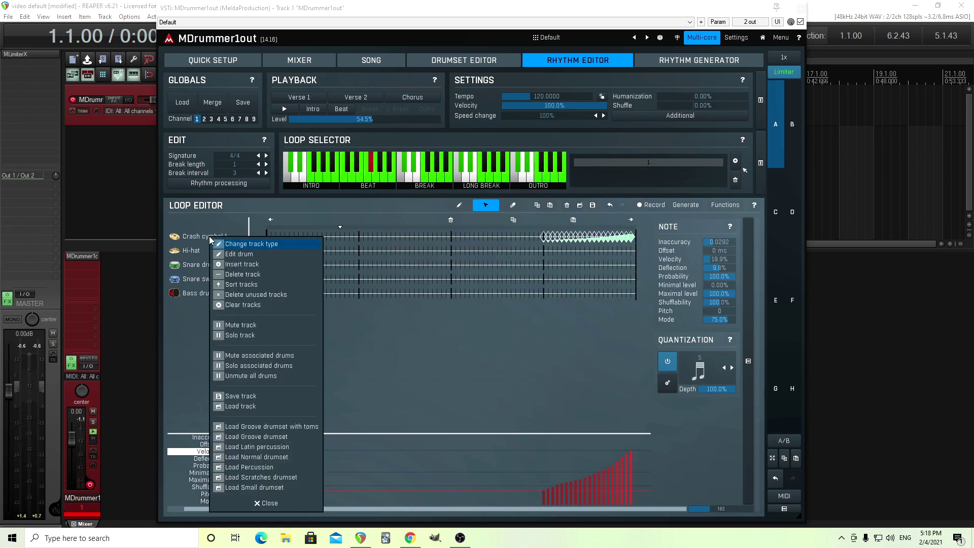
{"action": "left_click", "coordinate": [251, 274]}
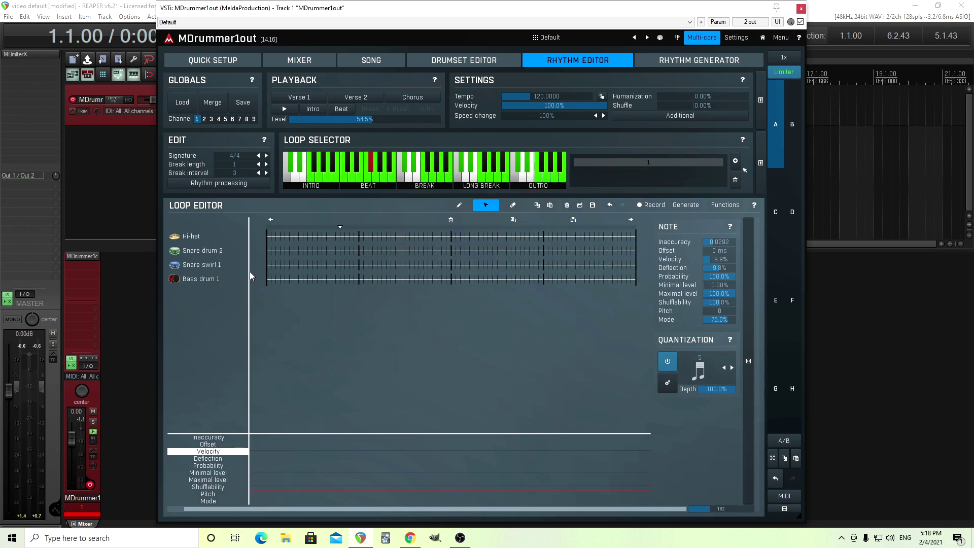
{"action": "right_click", "coordinate": [201, 304]}
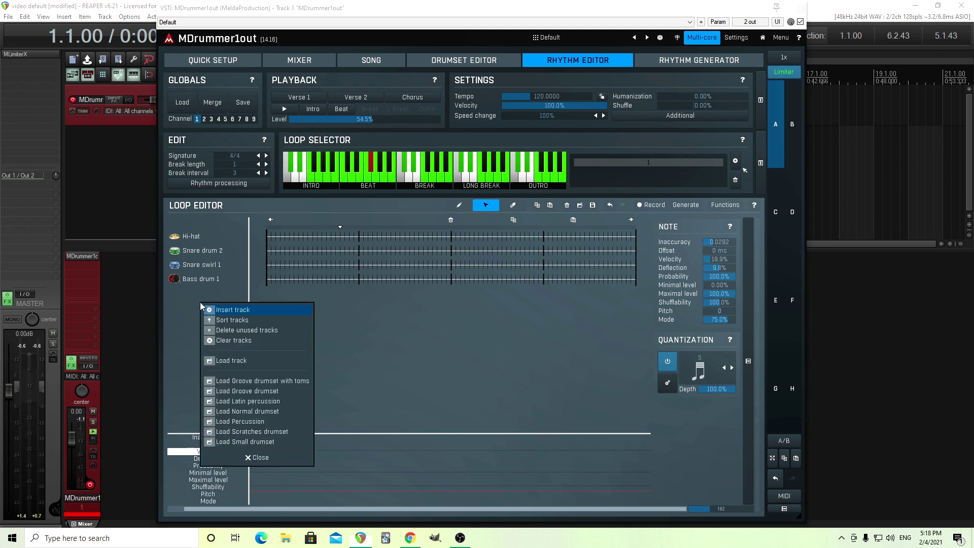
{"action": "left_click", "coordinate": [241, 361]}
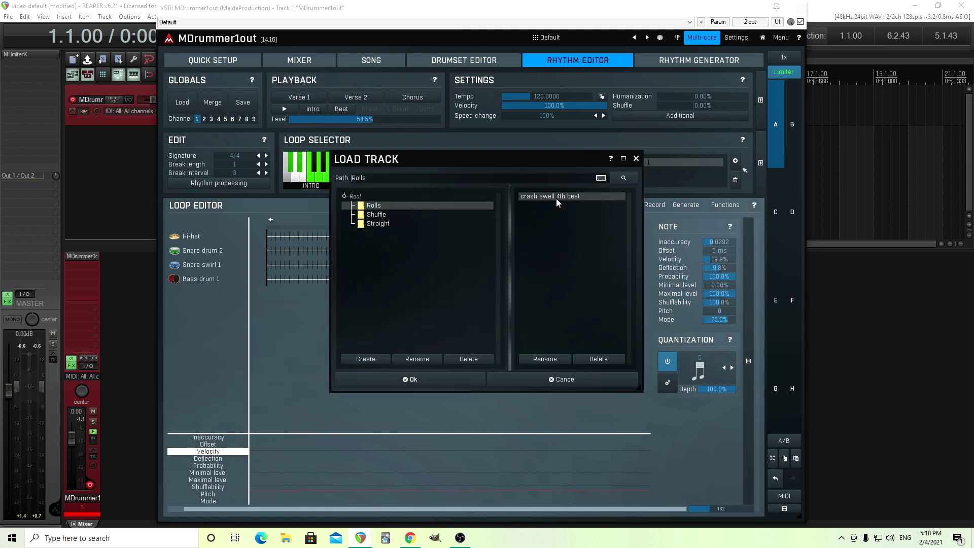
{"action": "left_click", "coordinate": [442, 382]}
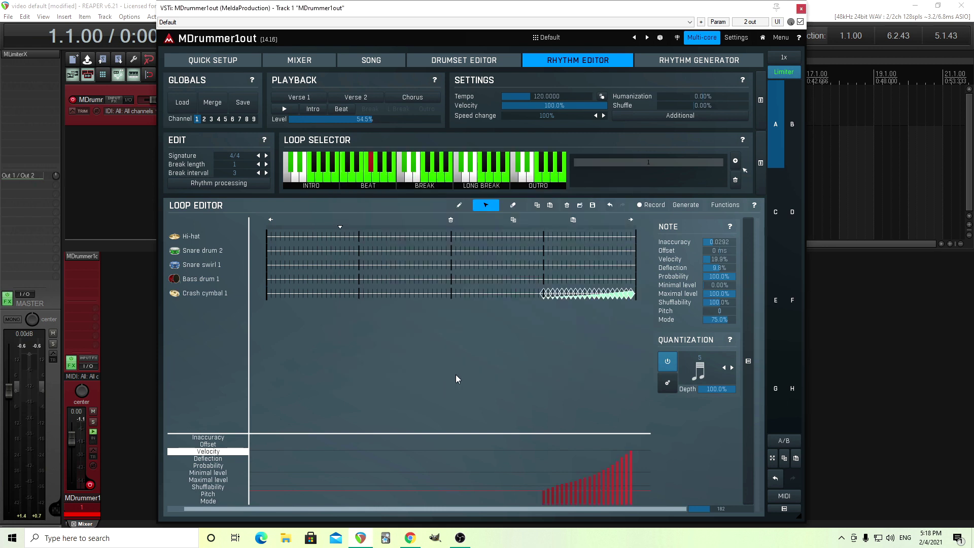